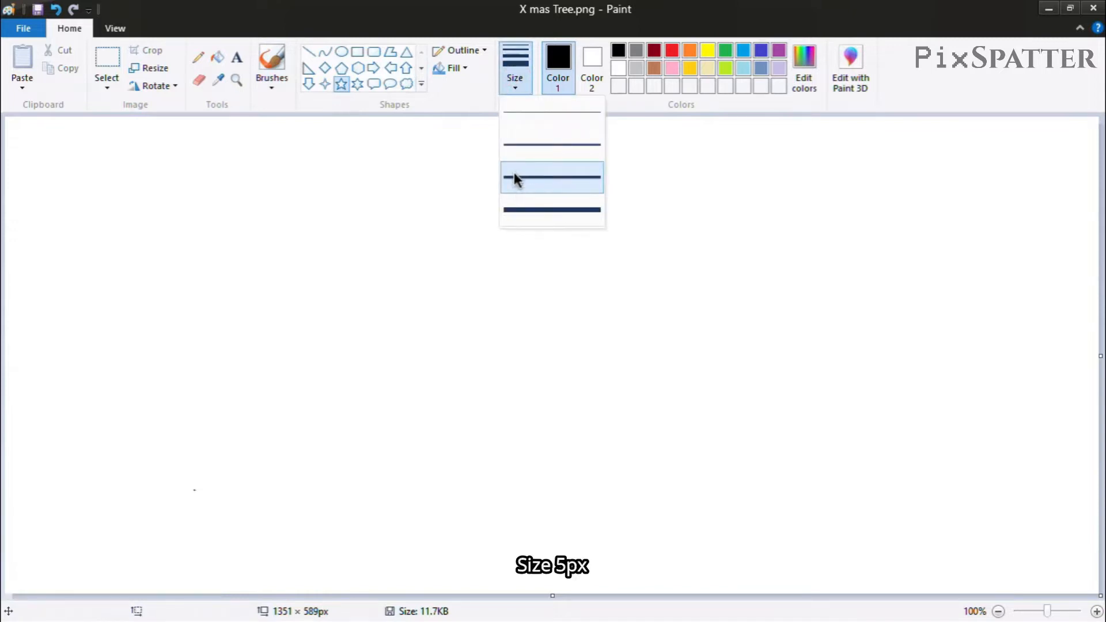
Draw a star about 82 × 74 px with a 5 px outline near the canvas's upper middle and a 153 × 112 px triangle beneath it
left_click(514, 177)
mouse_move(482, 183)
left_mouse_down()
mouse_move(547, 123)
mouse_move(515, 168)
mouse_move(516, 155)
left_mouse_up()
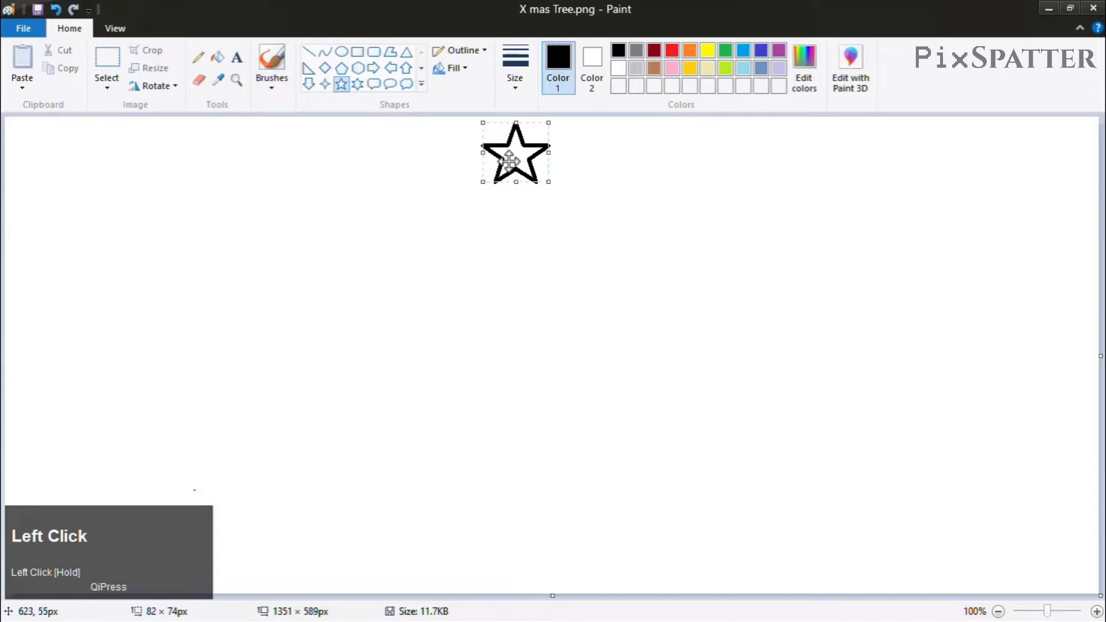
left_click(404, 53)
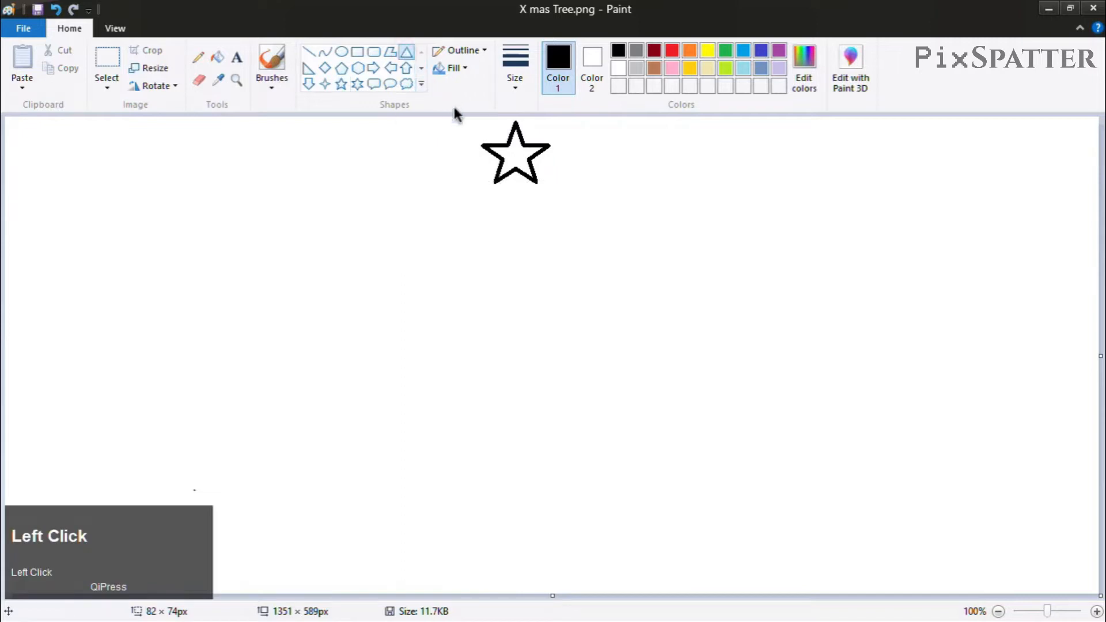
left_click_drag(450, 267, 574, 178)
left_click_drag(515, 235, 517, 227)
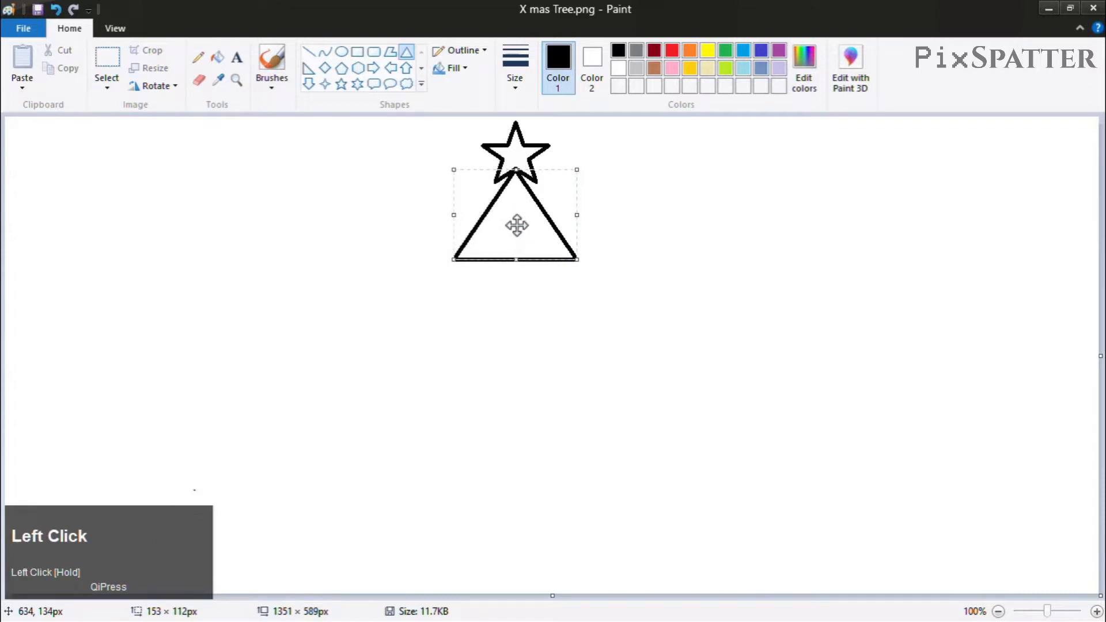
left_click(485, 319)
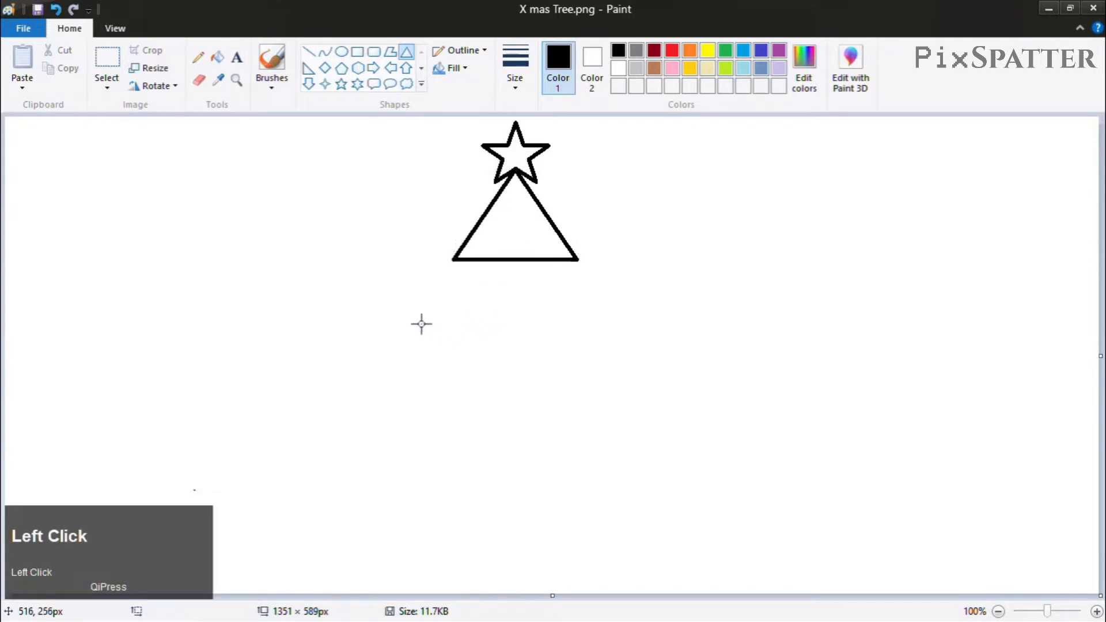
Draw a second triangle about 205 × 149 px with sides parallel to the first, its apex centred halfway inside the first triangle
left_click_drag(432, 305, 601, 184)
left_click_drag(529, 247, 528, 234)
left_click_drag(431, 236, 431, 234)
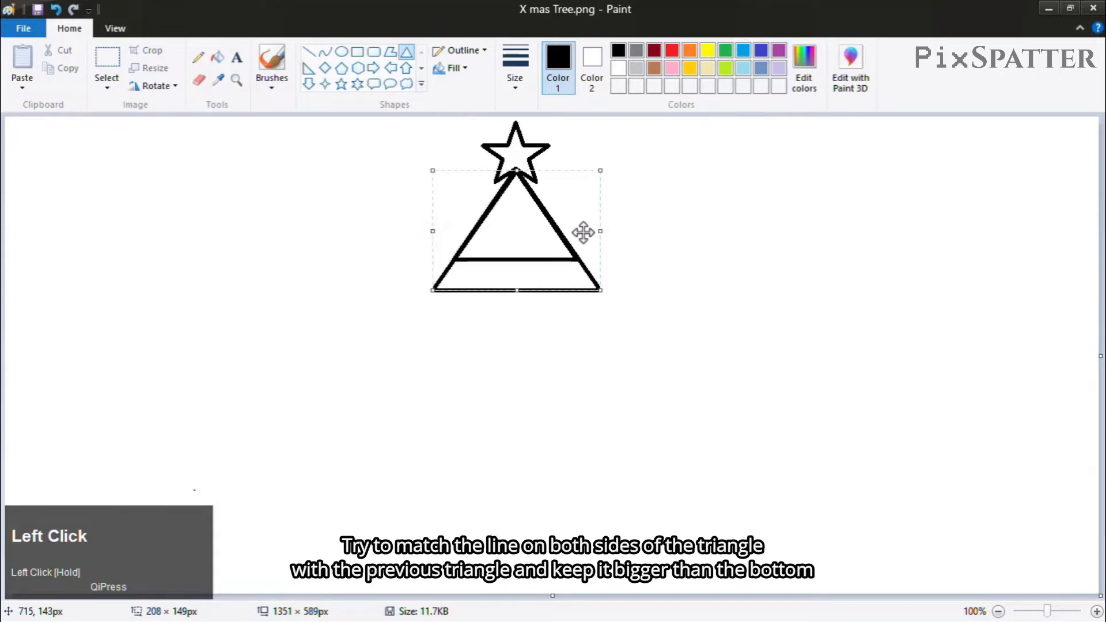
left_click_drag(592, 234, 597, 230)
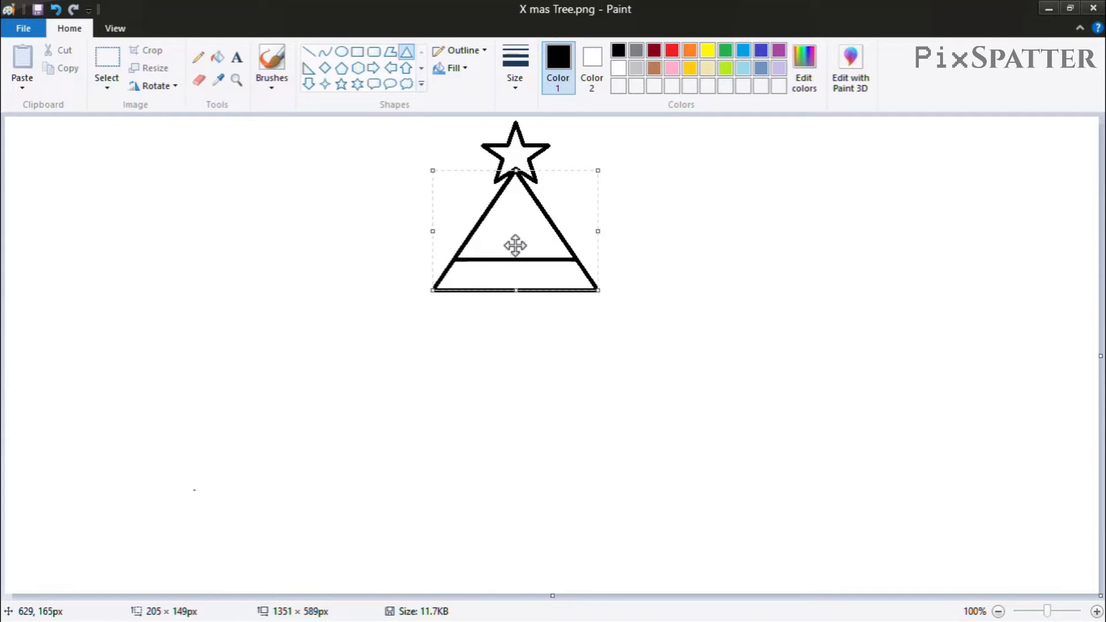
left_click_drag(516, 235, 515, 284)
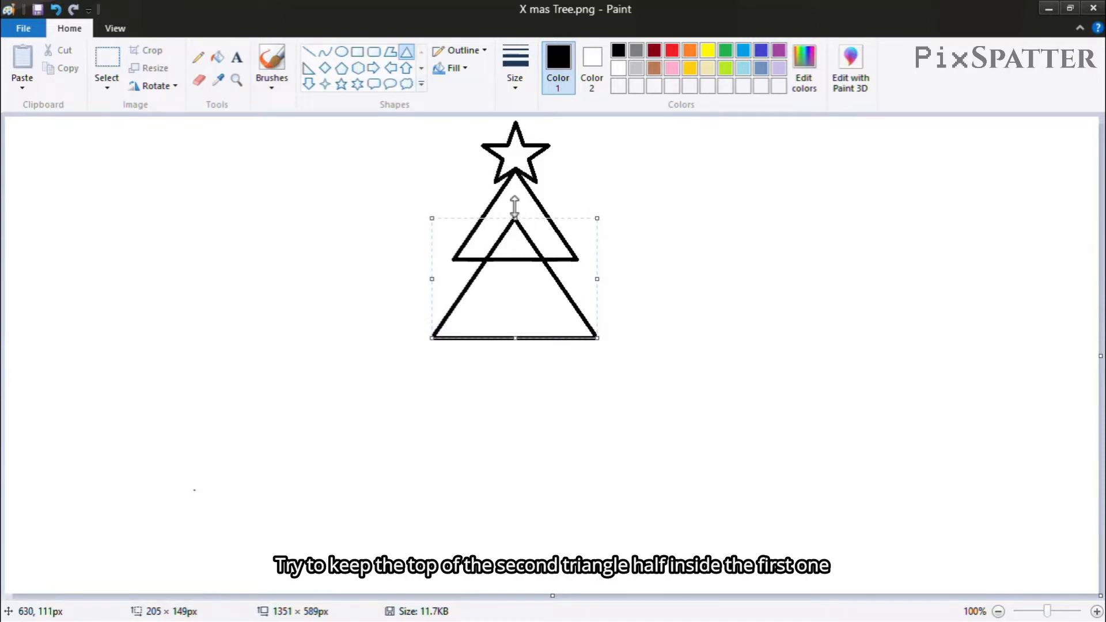
left_click(470, 369)
Draw a third triangle about 274 × 198 px with matching side slopes, its apex centred halfway inside the second triangle
left_click_drag(413, 382, 615, 224)
left_click_drag(523, 304, 514, 304)
left_click_drag(603, 298, 625, 297)
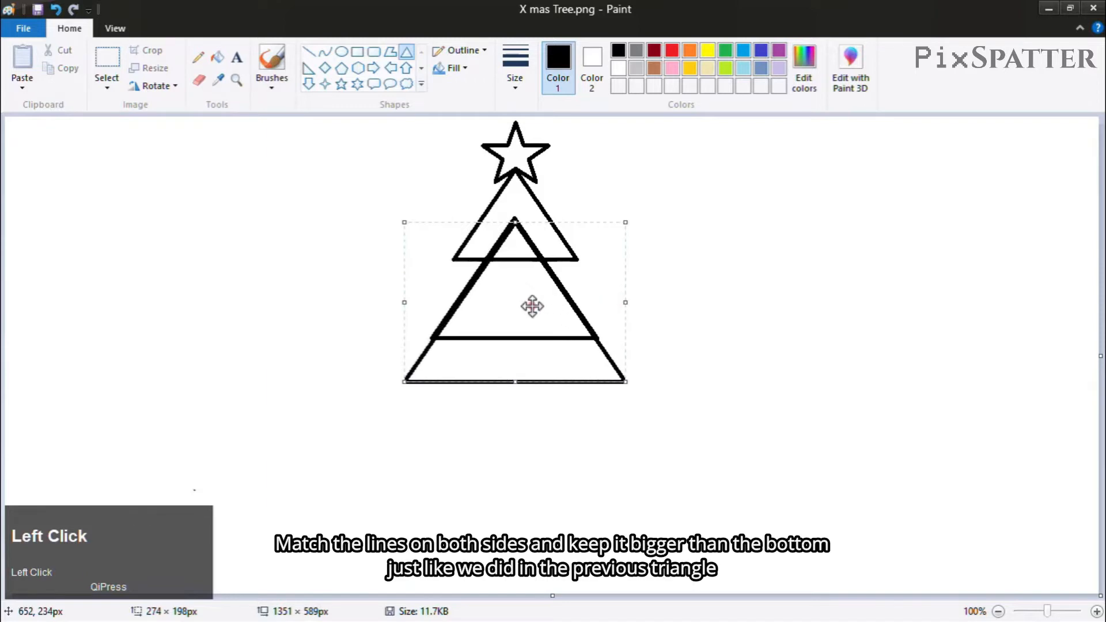
left_click_drag(532, 306, 529, 306)
left_click_drag(620, 299, 627, 297)
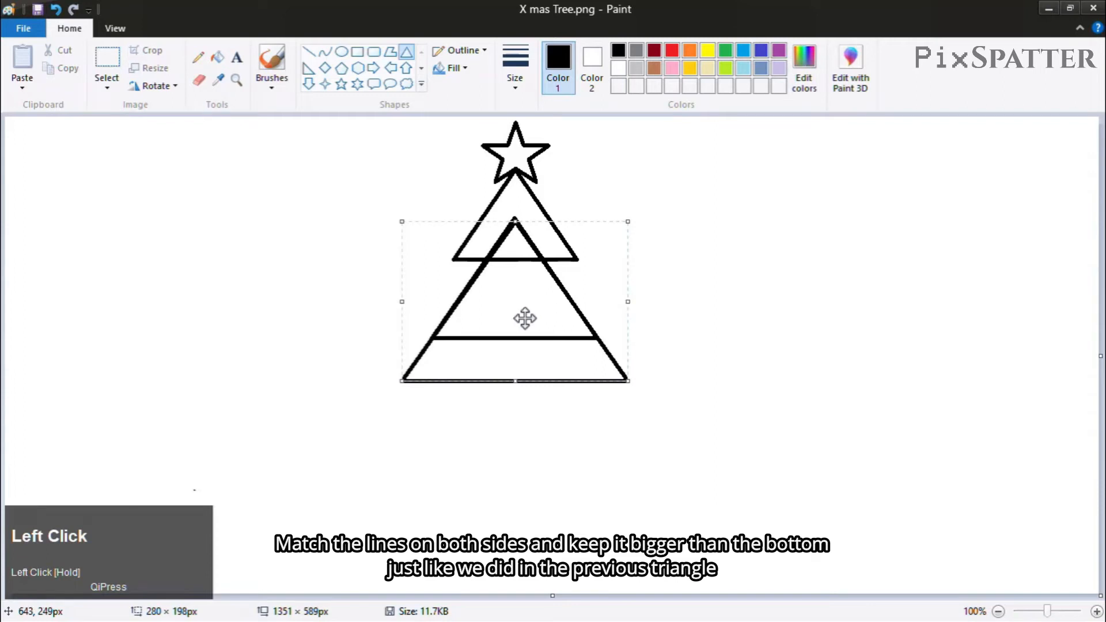
left_click_drag(525, 317, 524, 314)
left_click_drag(402, 301, 403, 299)
left_click_drag(627, 299, 623, 298)
left_click_drag(520, 291, 523, 359)
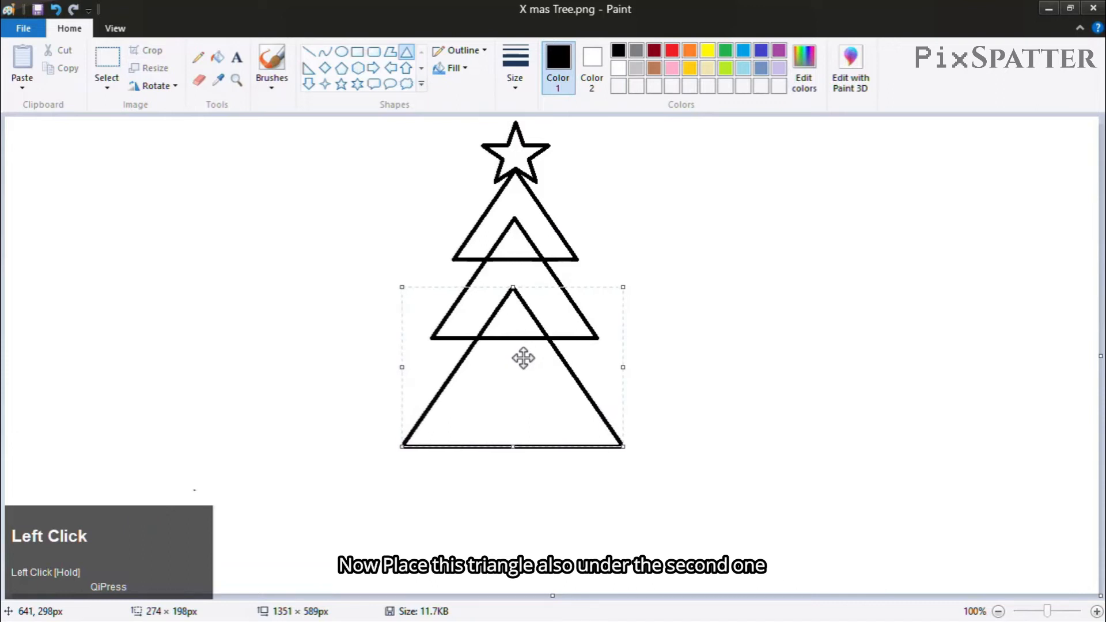
key("F9")
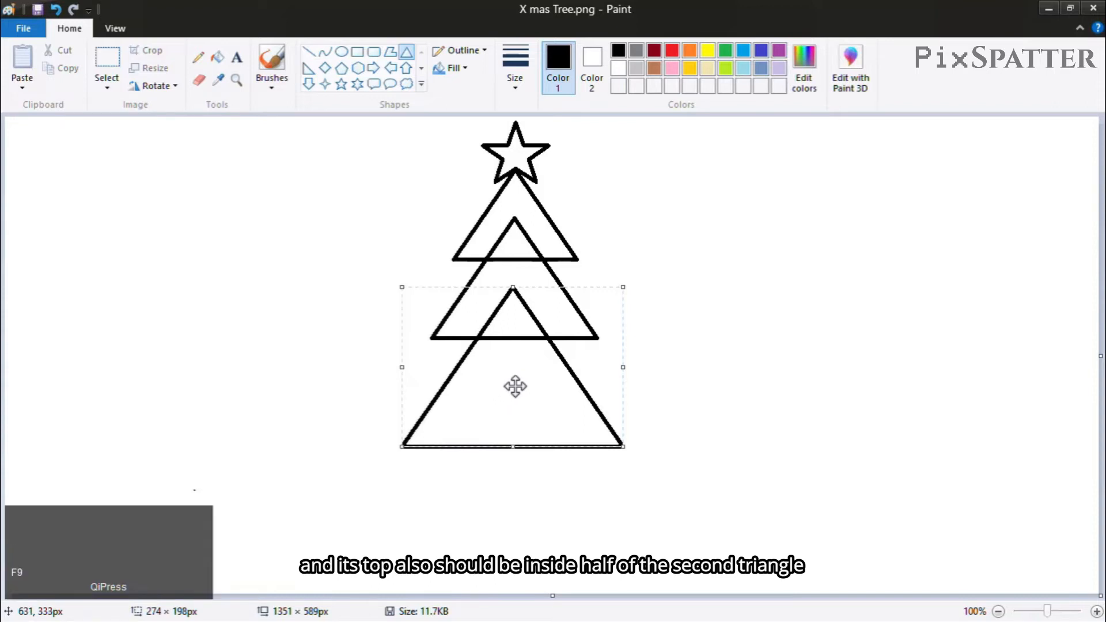
Draw a rectangular trunk about 44 × 135 px centred beneath the base of the lowest triangle
left_click(357, 51)
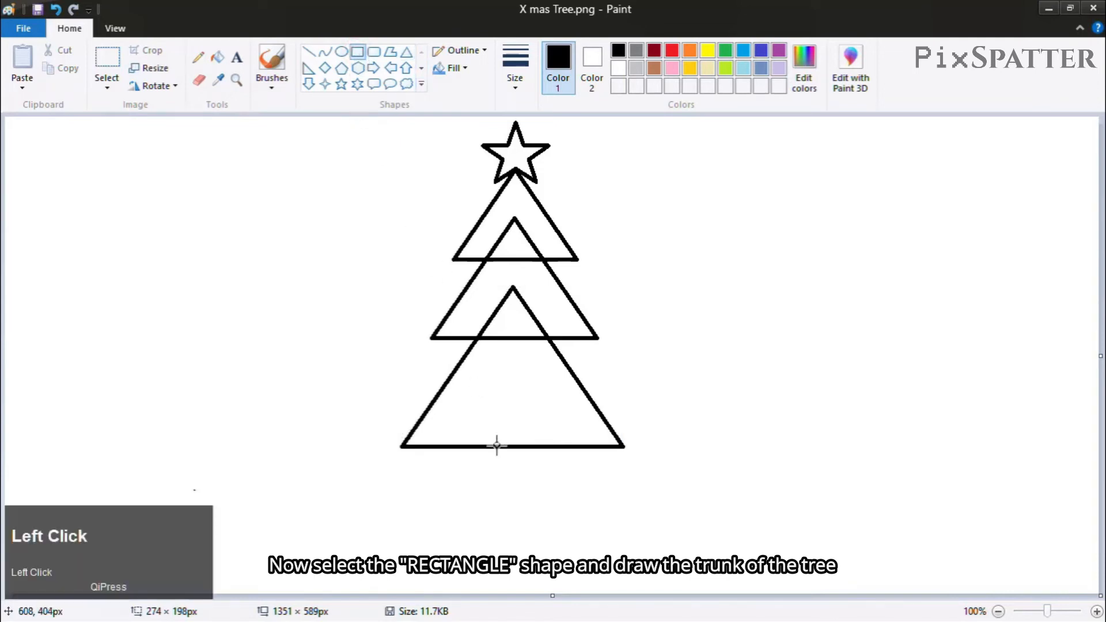
mouse_move(492, 447)
left_mouse_down()
mouse_move(523, 481)
mouse_move(528, 554)
mouse_move(506, 528)
mouse_move(509, 372)
mouse_move(506, 531)
left_mouse_up()
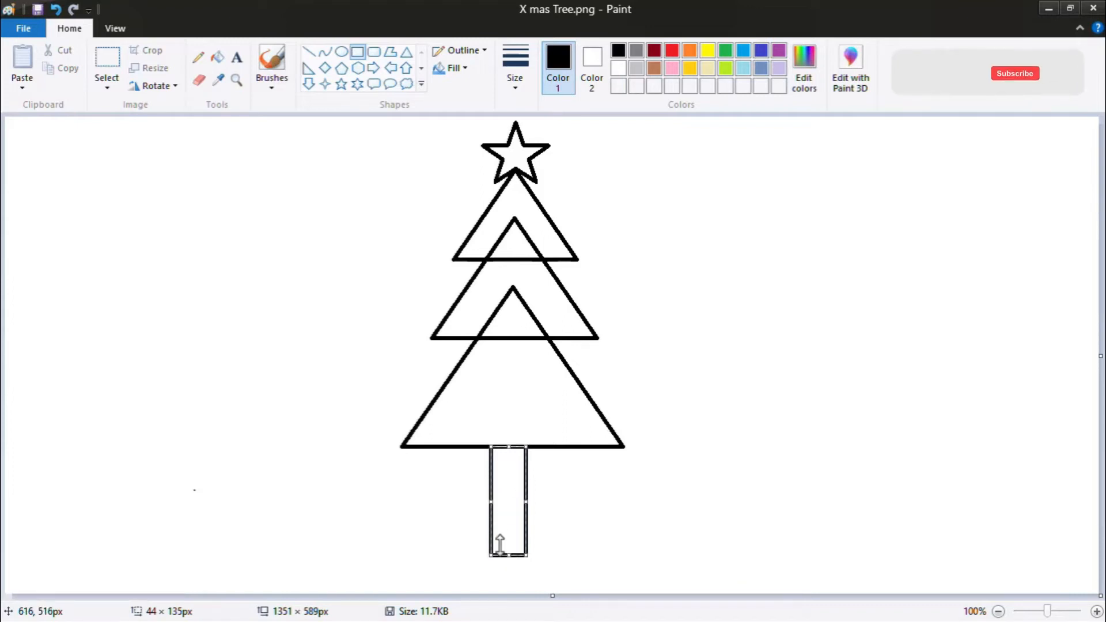
key("Down")
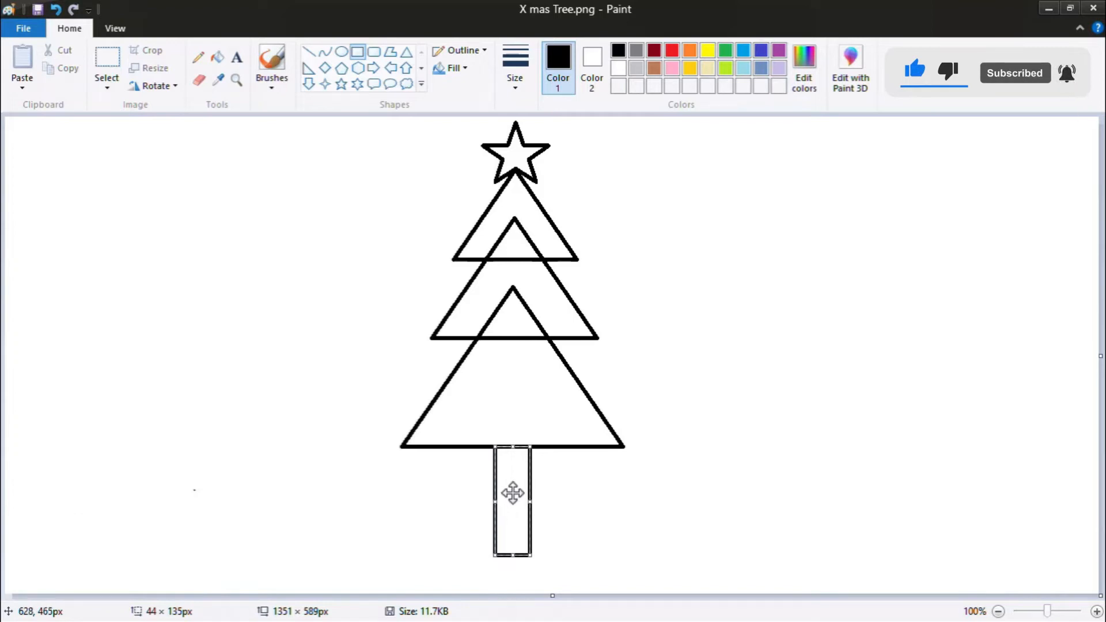
Draw an oval bauble about 23 × 26 px in the empty area to the right of the tree
left_click(236, 82)
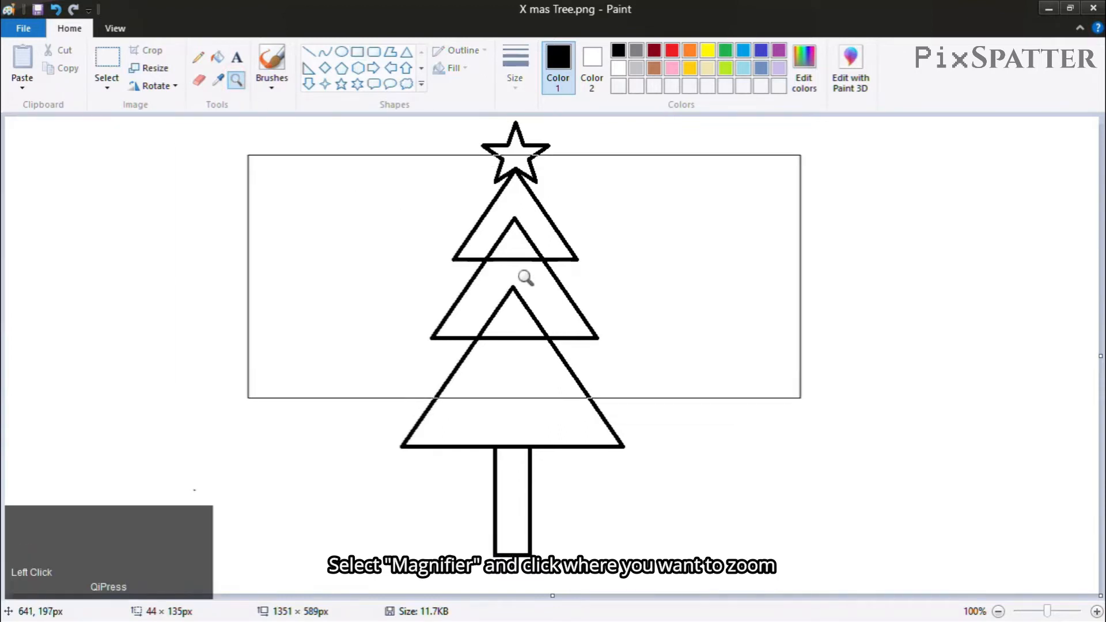
left_click(520, 279)
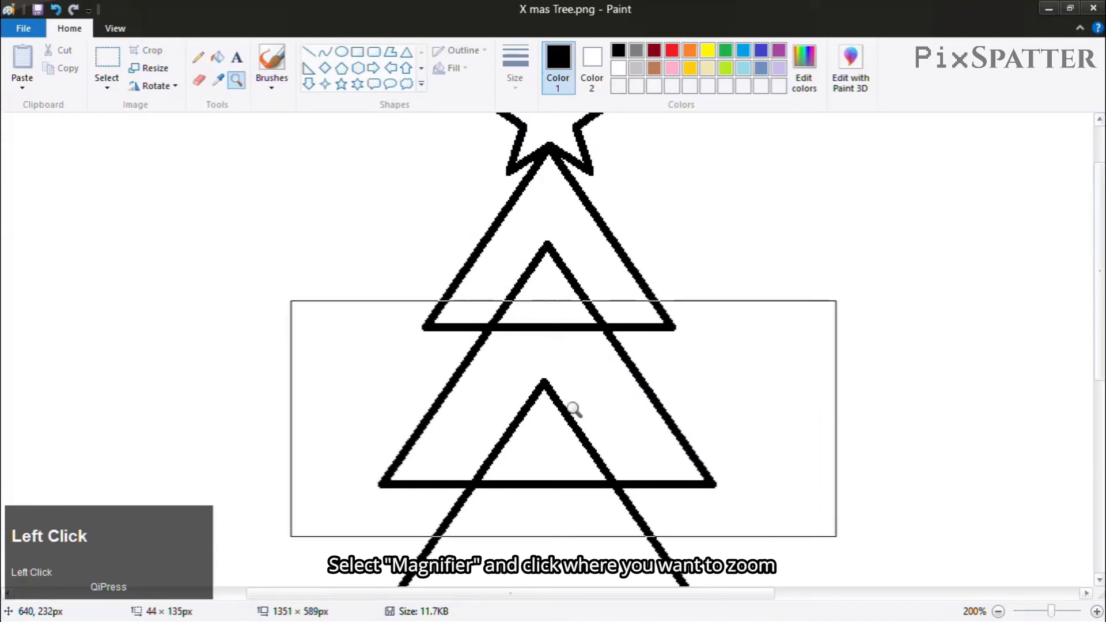
left_click(342, 52)
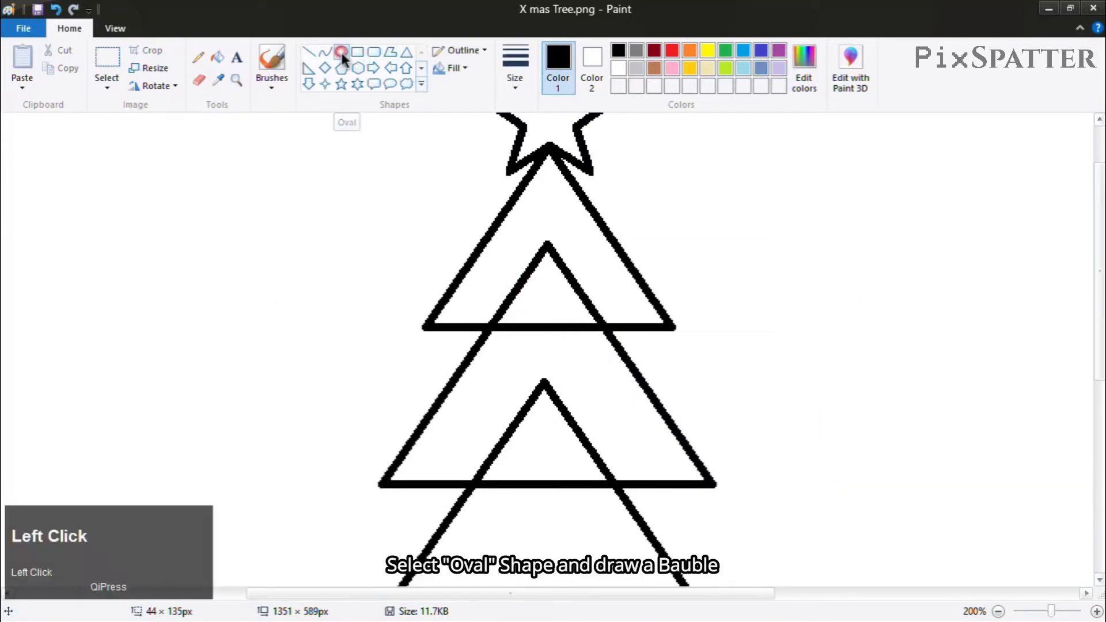
left_click_drag(645, 380, 682, 333)
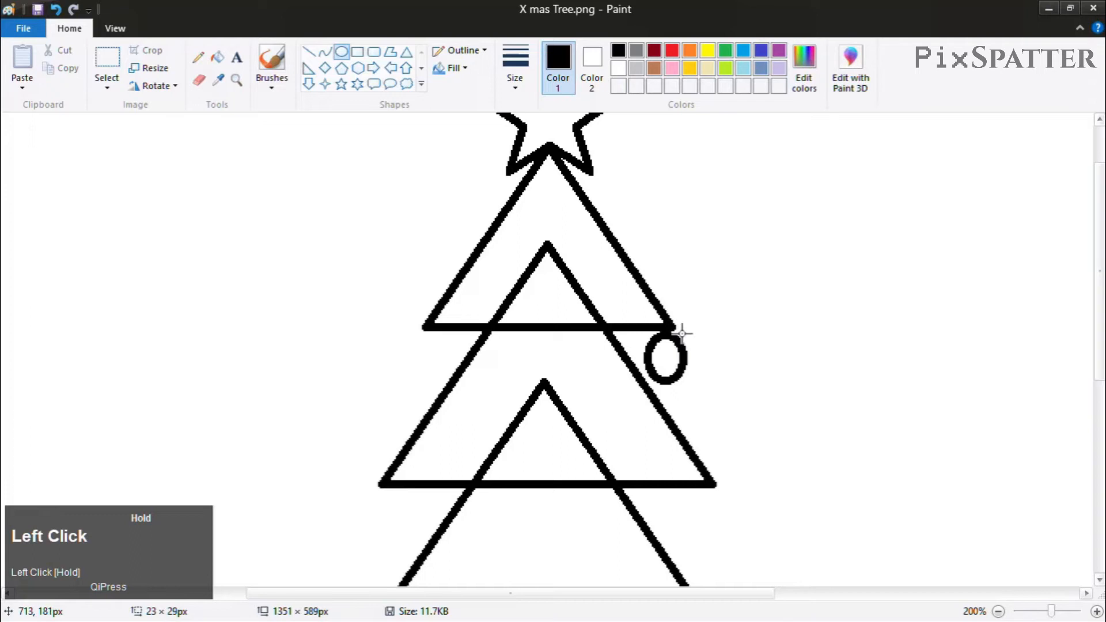
left_click_drag(669, 379, 808, 349)
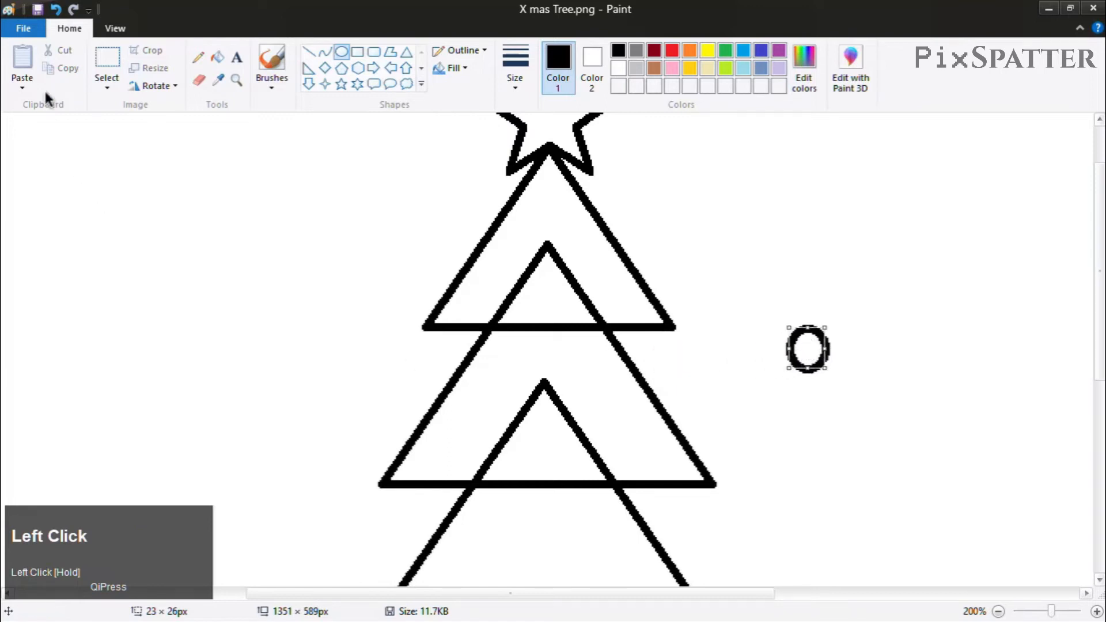
Copy the bauble and place a duplicate with transparent selection under the top triangle's left corner
left_click(108, 56)
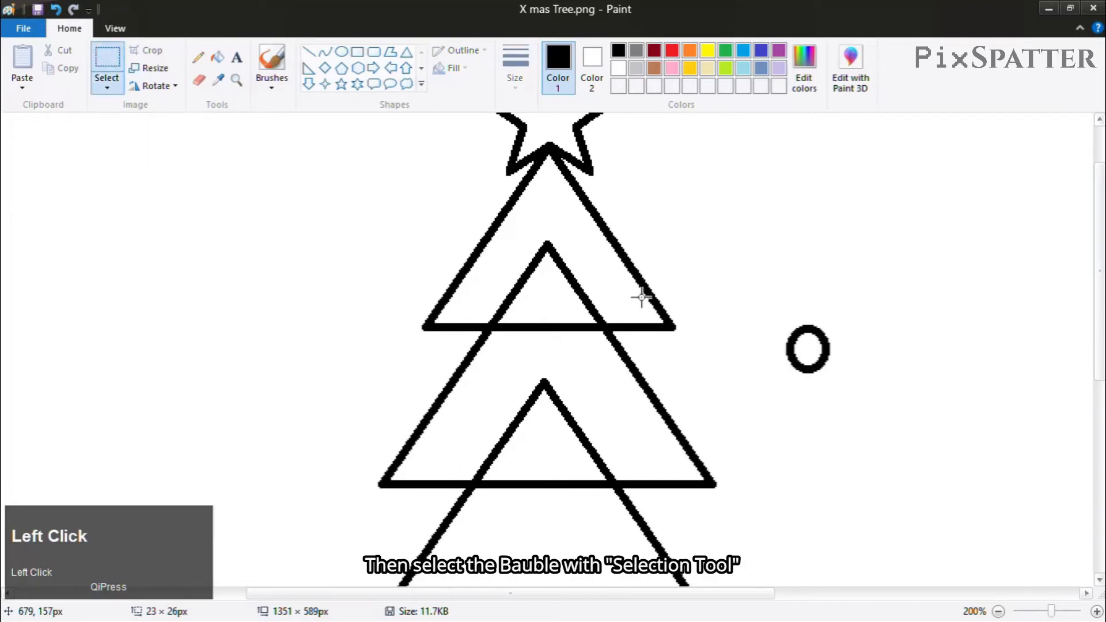
left_click_drag(776, 311, 841, 388)
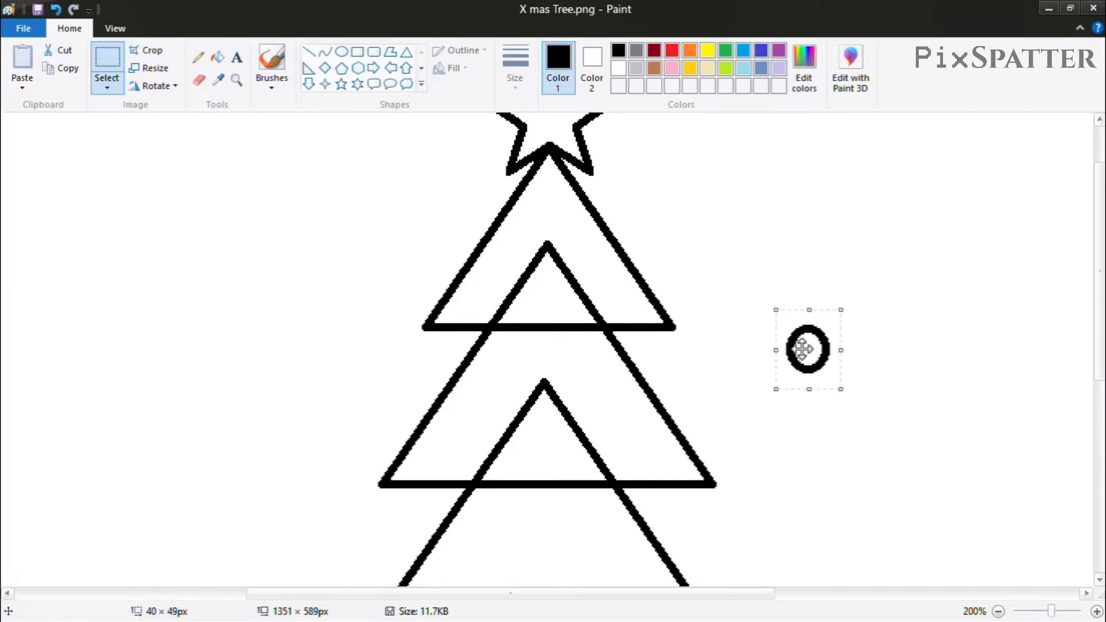
left_click(60, 67)
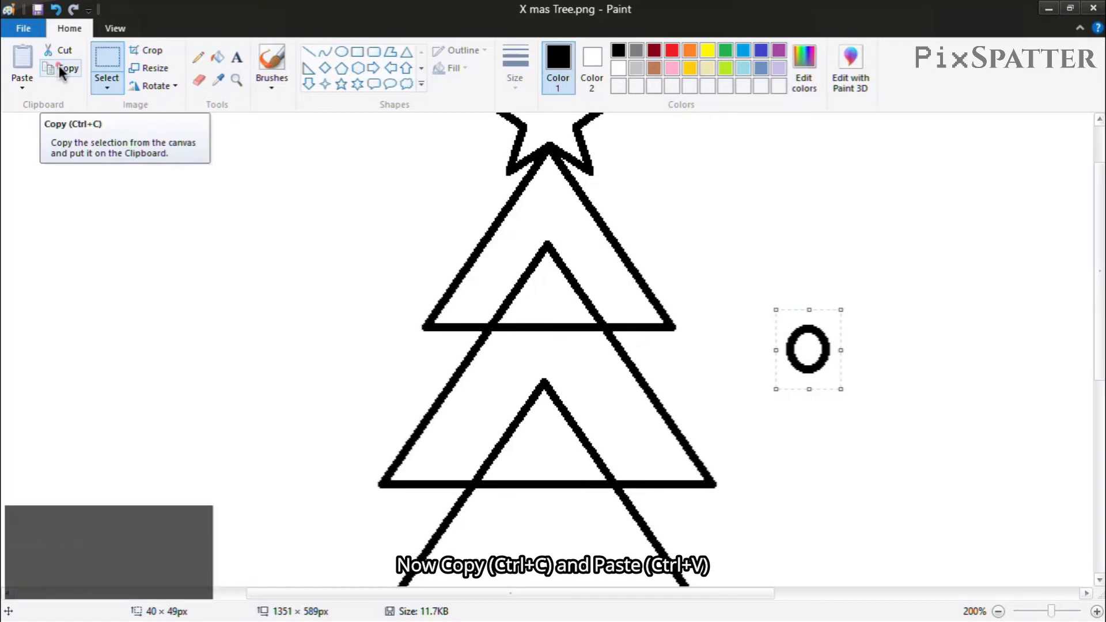
left_click(21, 62)
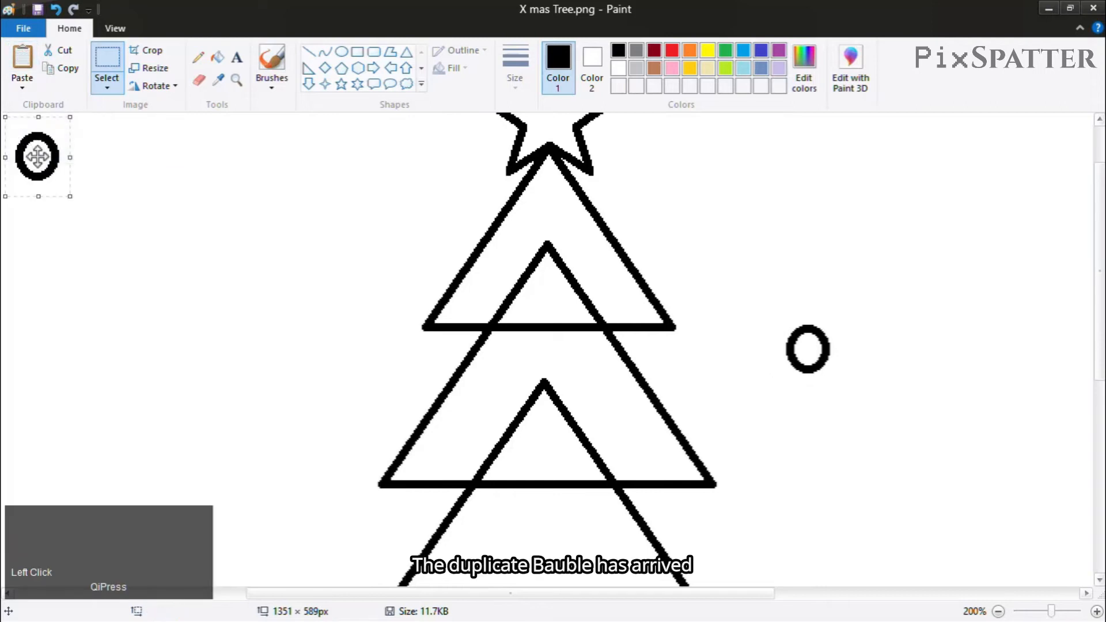
left_click_drag(37, 156, 449, 357)
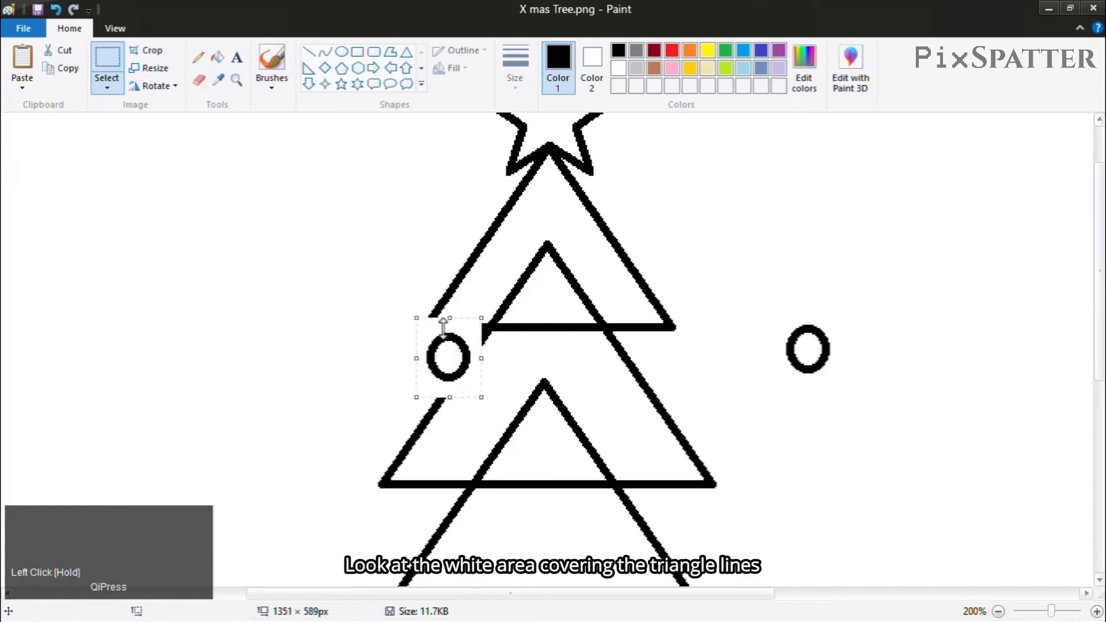
left_click(102, 86)
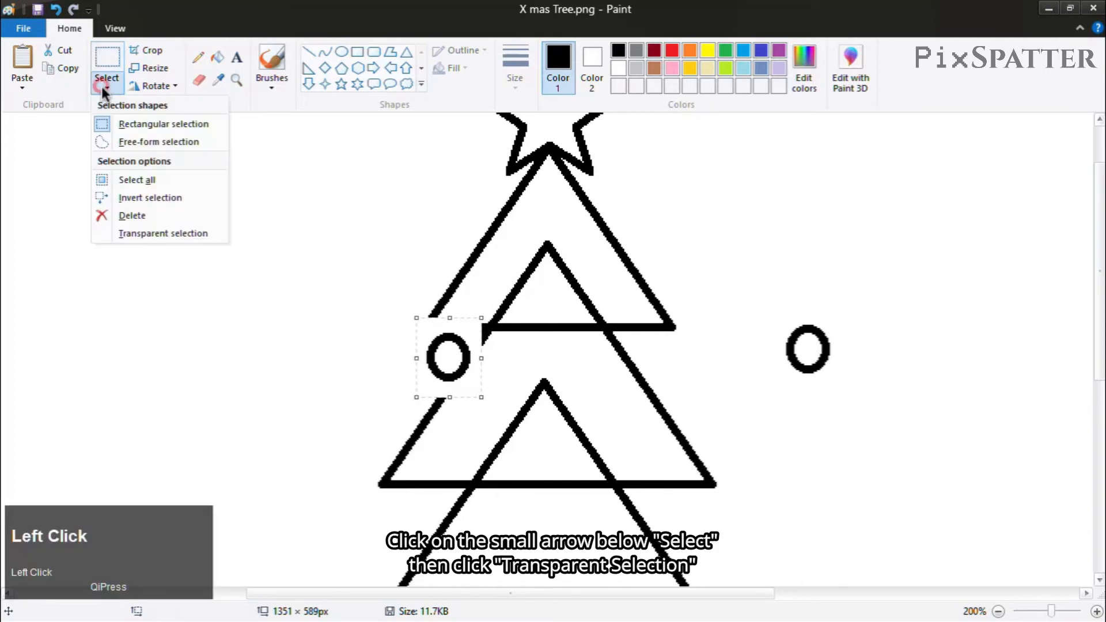
left_click(127, 233)
left_click_drag(445, 359, 429, 358)
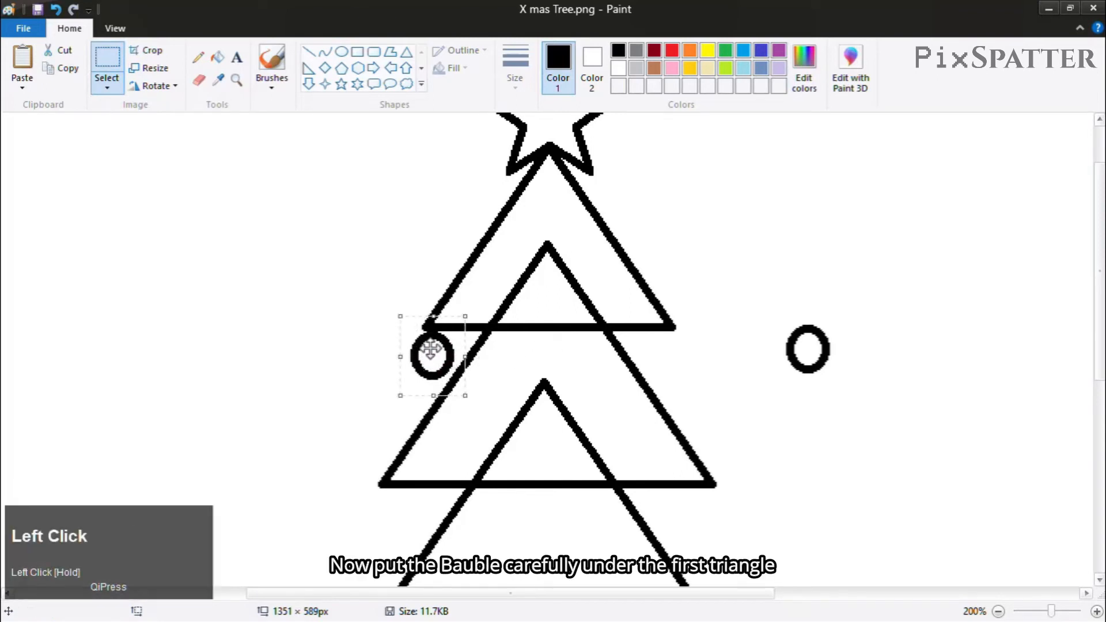
Paste another bauble and place it under the top triangle's right corner
left_click(22, 61)
left_click_drag(35, 151, 433, 292)
left_click_drag(619, 350, 662, 351)
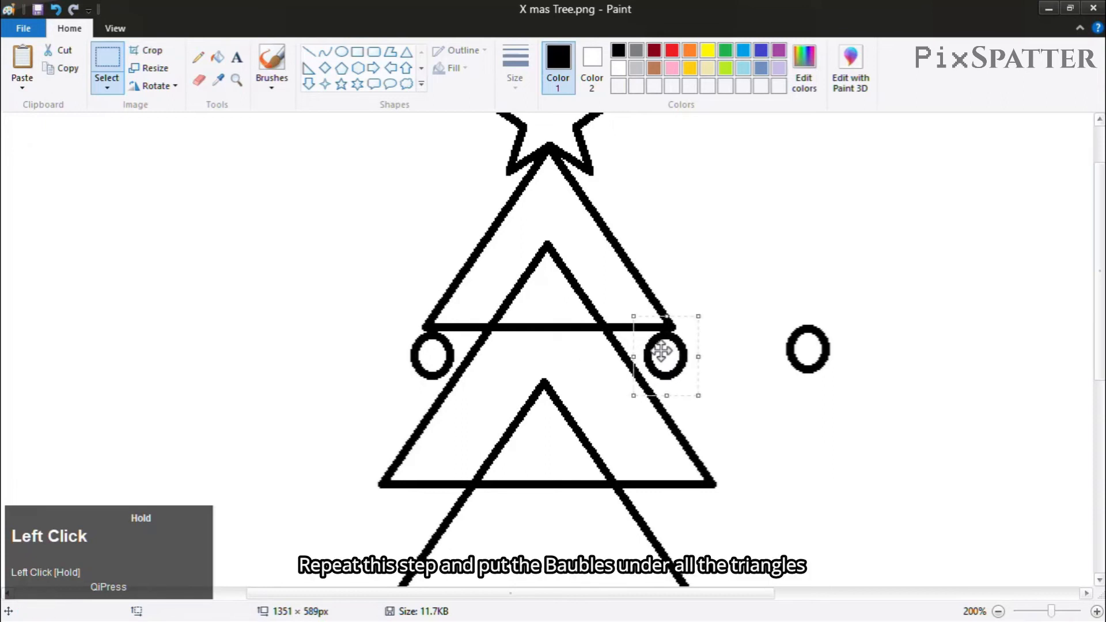
Paste two more baubles and place them under the left and right corners of the middle triangle
scroll(661, 350, "down", 2)
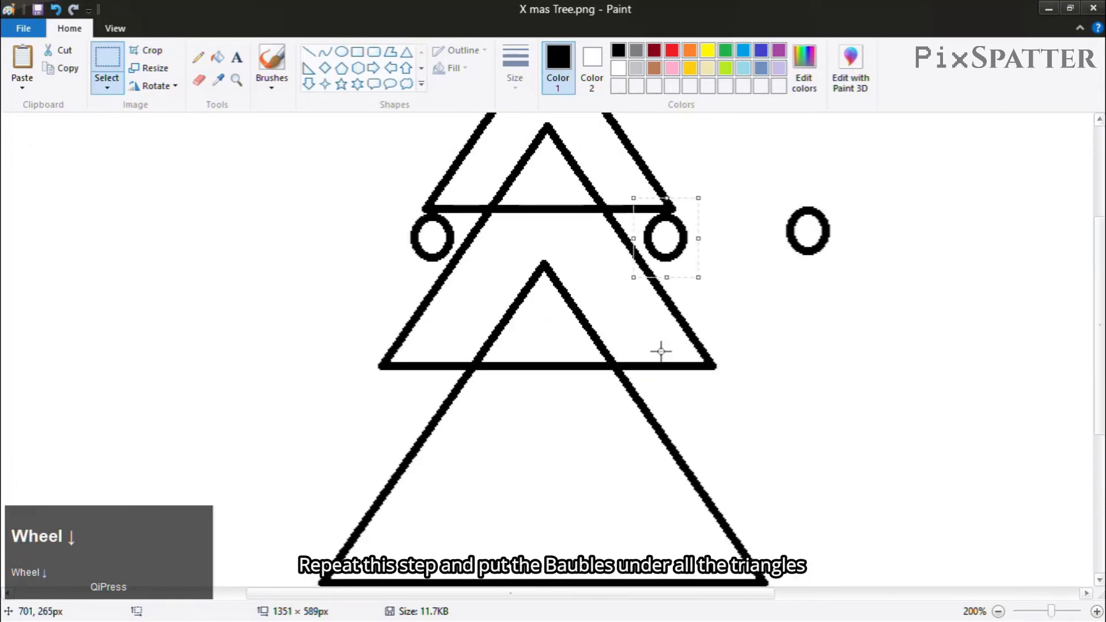
scroll(661, 350, "down", 2)
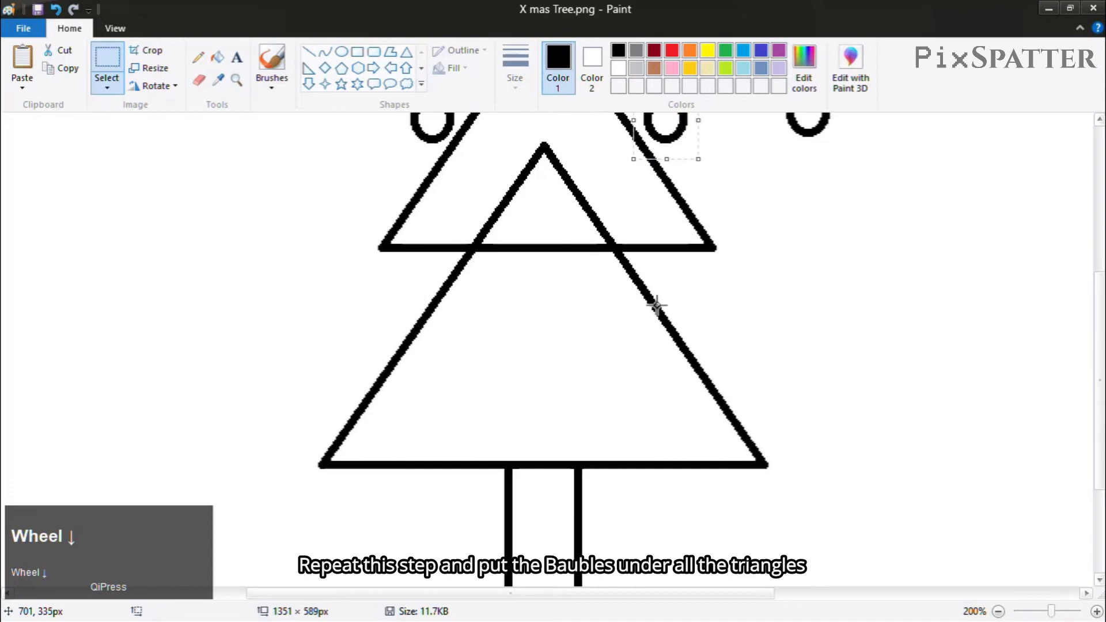
left_click(20, 60)
left_click_drag(36, 157, 379, 284)
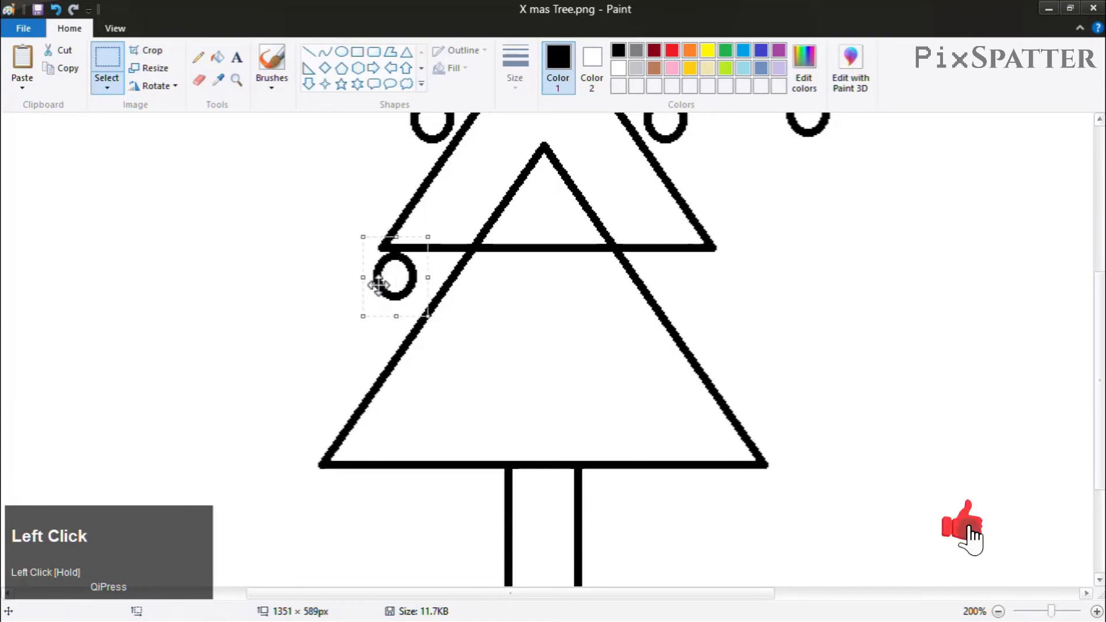
left_click(21, 60)
left_click_drag(36, 156, 694, 274)
Paste two more baubles and place them under the left and right corners of the lowest triangle
left_click(20, 60)
left_click_drag(36, 156, 337, 499)
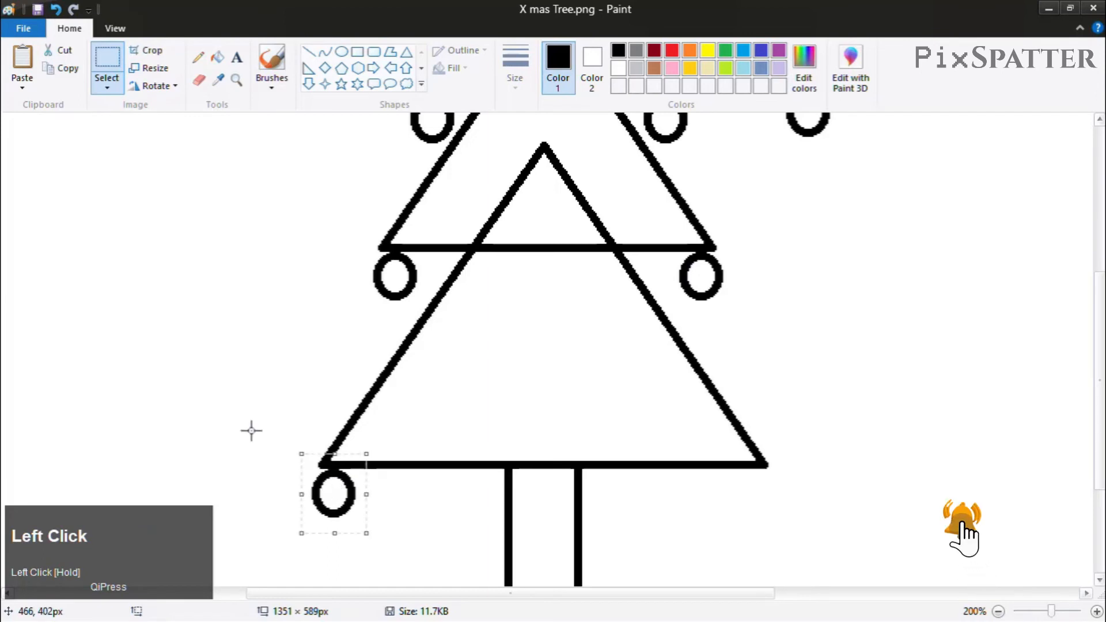
left_click(21, 60)
left_click_drag(36, 157, 748, 500)
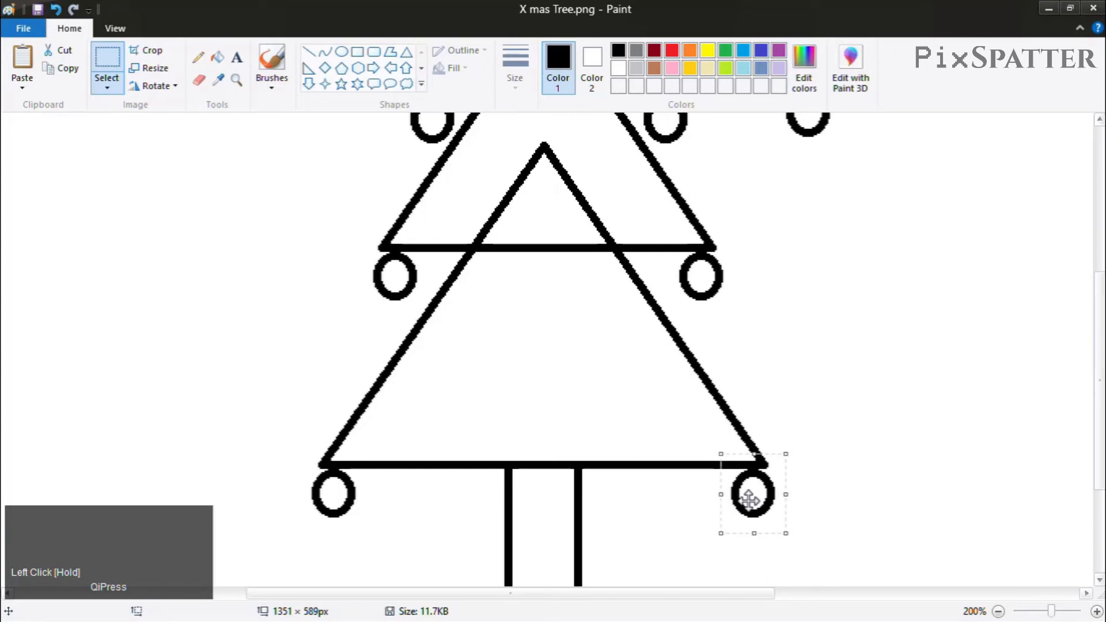
Erase the spare bauble beside the tree
left_click(237, 81)
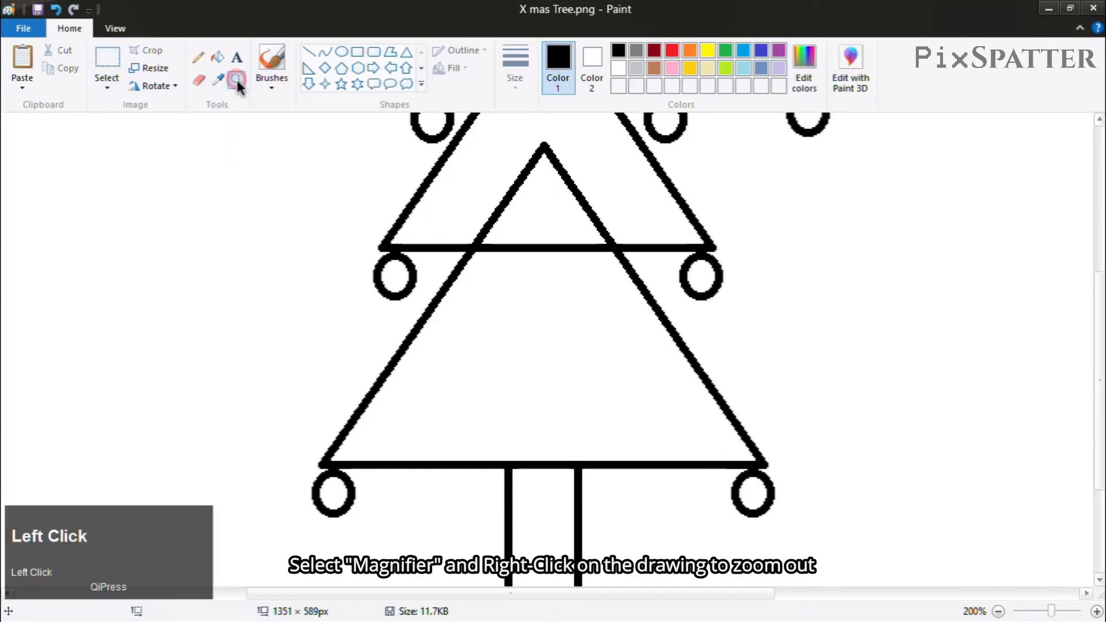
right_click(537, 251)
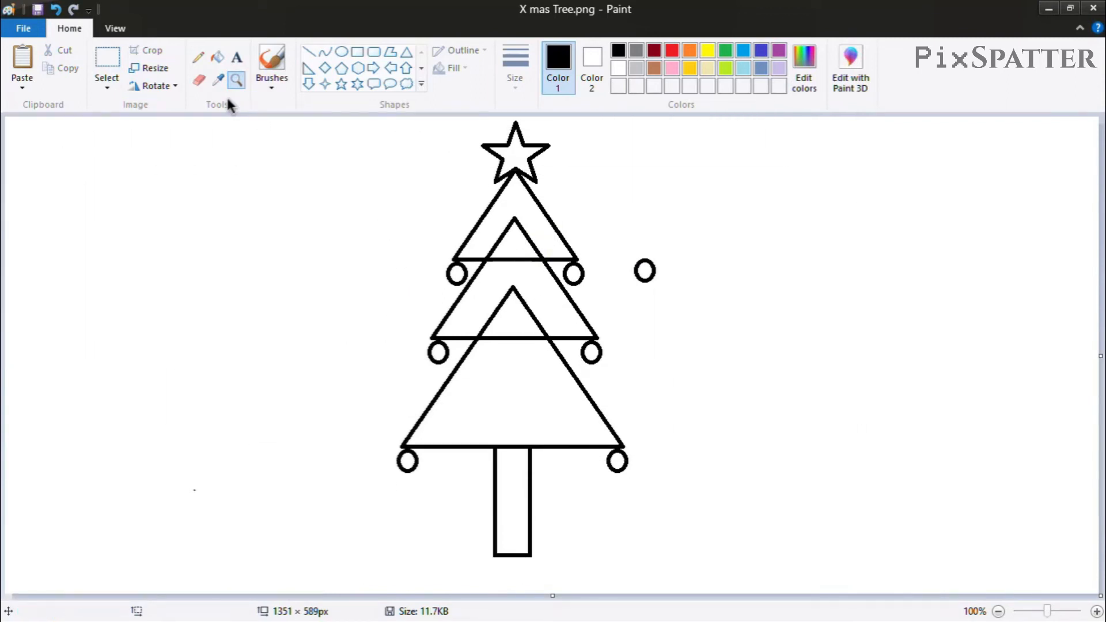
left_click(198, 79)
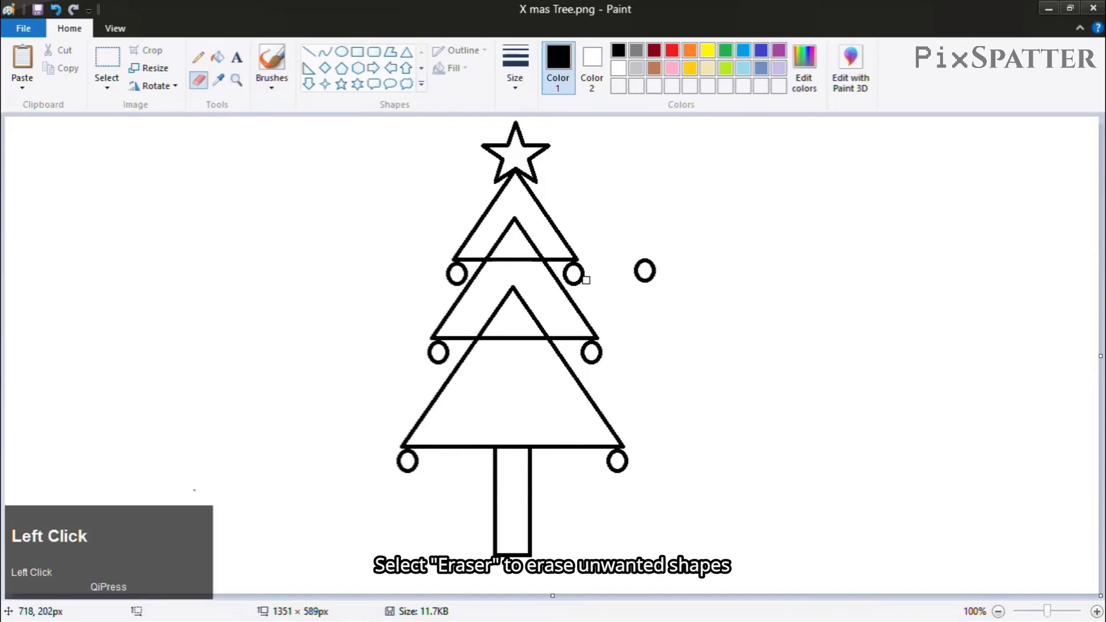
left_click_drag(637, 262, 638, 262)
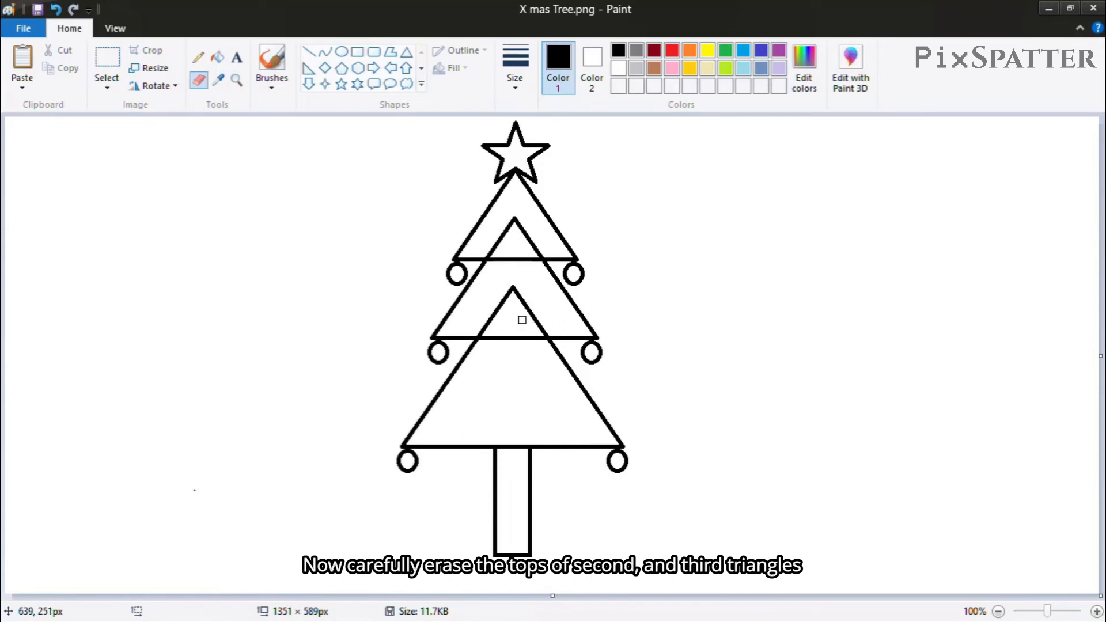
Erase the tips of the middle and lowest triangles where they overlap the triangle above, keeping the horizontal base lines intact
left_click(236, 79)
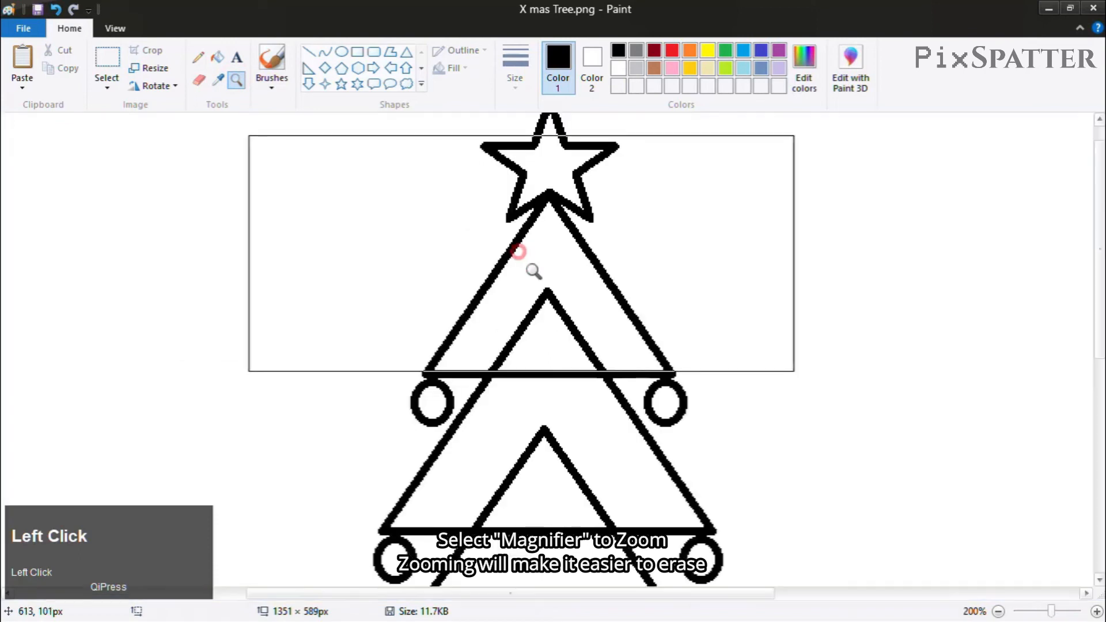
left_click(533, 360)
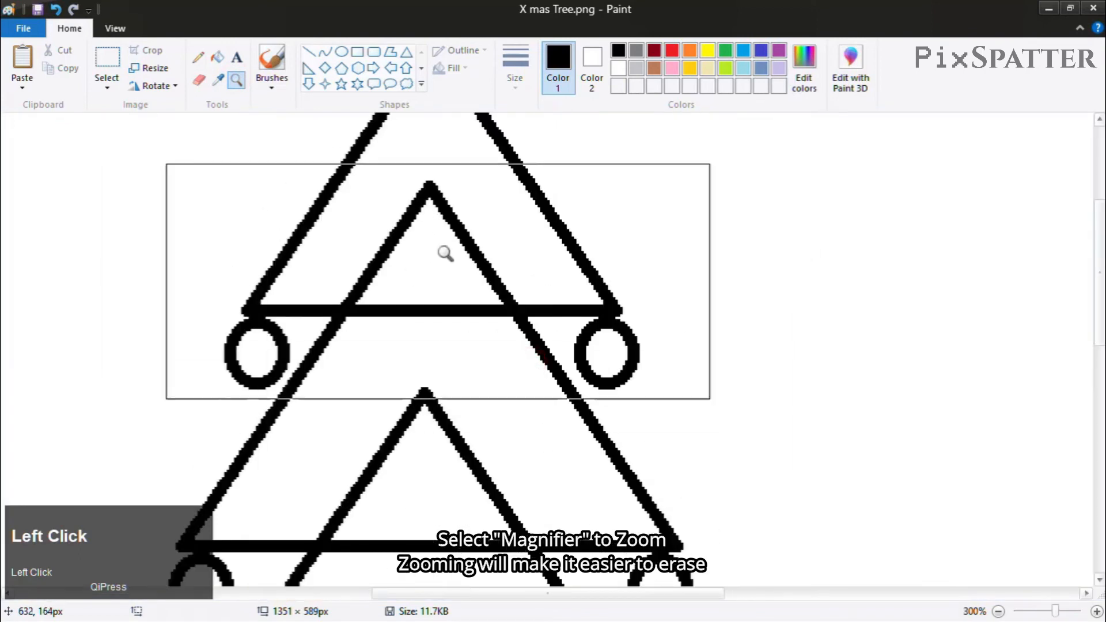
left_click(199, 78)
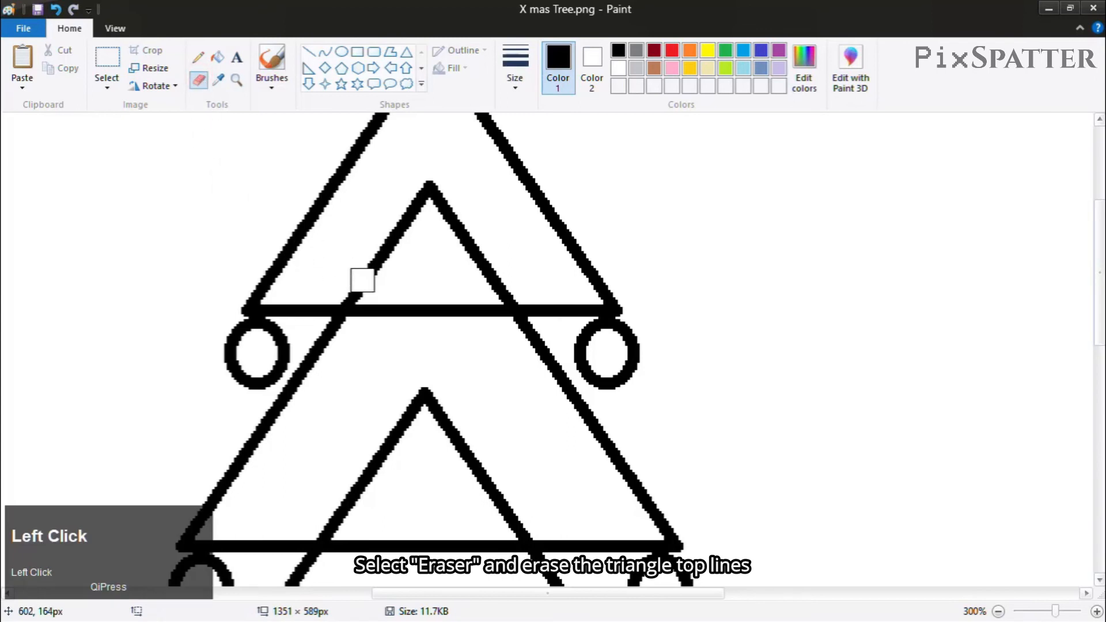
left_click(346, 292)
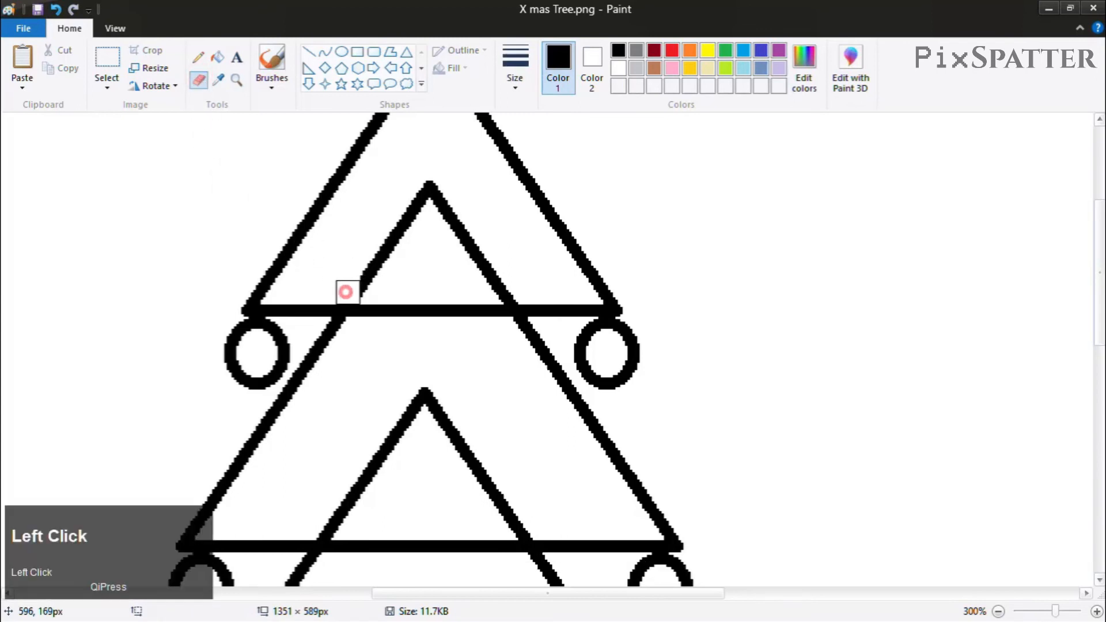
left_click(508, 292)
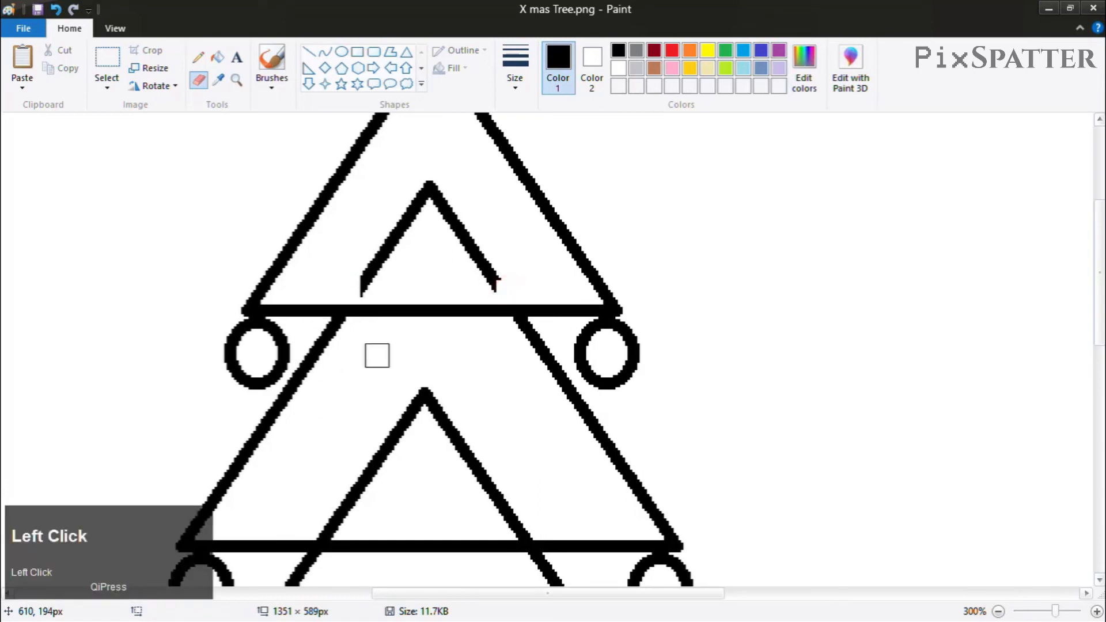
left_click_drag(360, 282, 411, 222)
left_click_drag(428, 185, 498, 282)
scroll(498, 282, "down", 5)
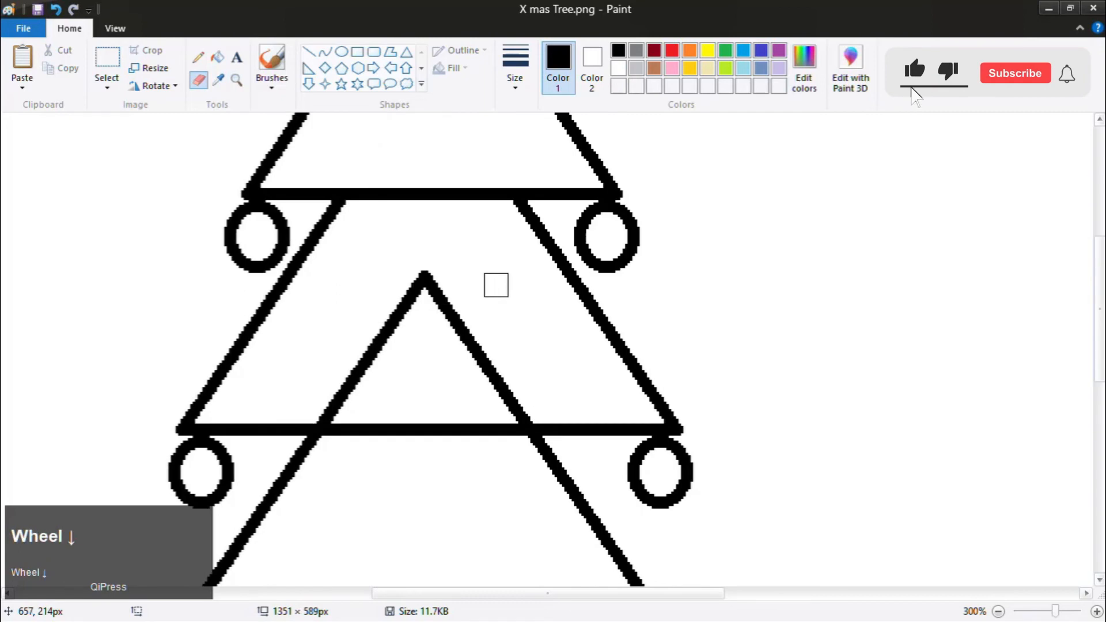
mouse_move(323, 294)
left_mouse_down()
mouse_move(504, 280)
mouse_move(428, 162)
mouse_move(350, 265)
left_mouse_up()
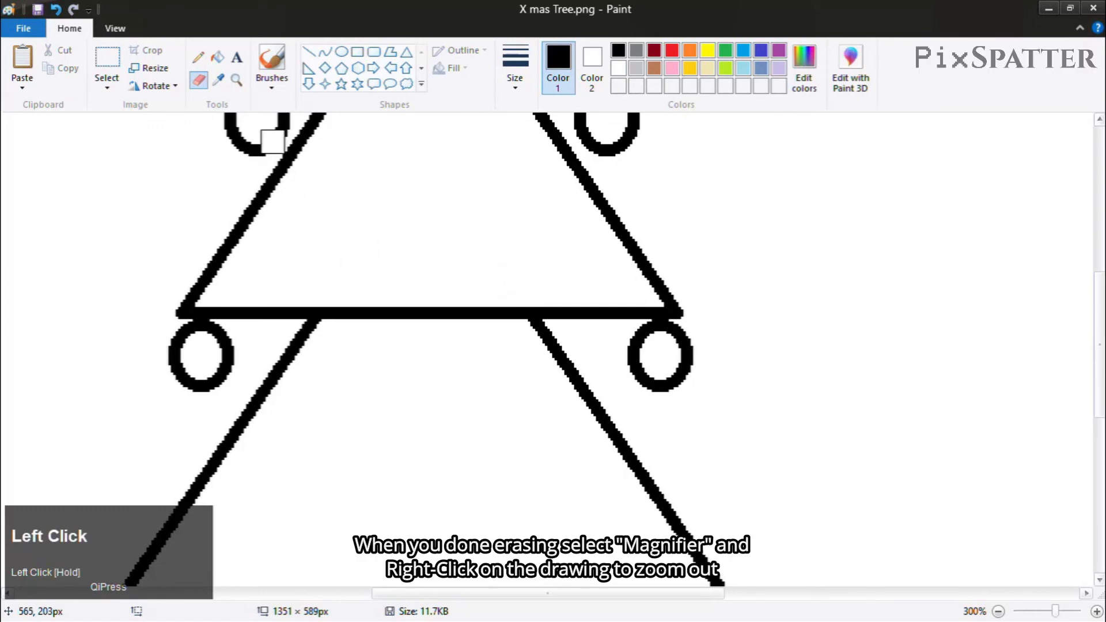
Fill all three triangles of the tree with green and the star with gold
left_click(234, 81)
right_click(376, 194)
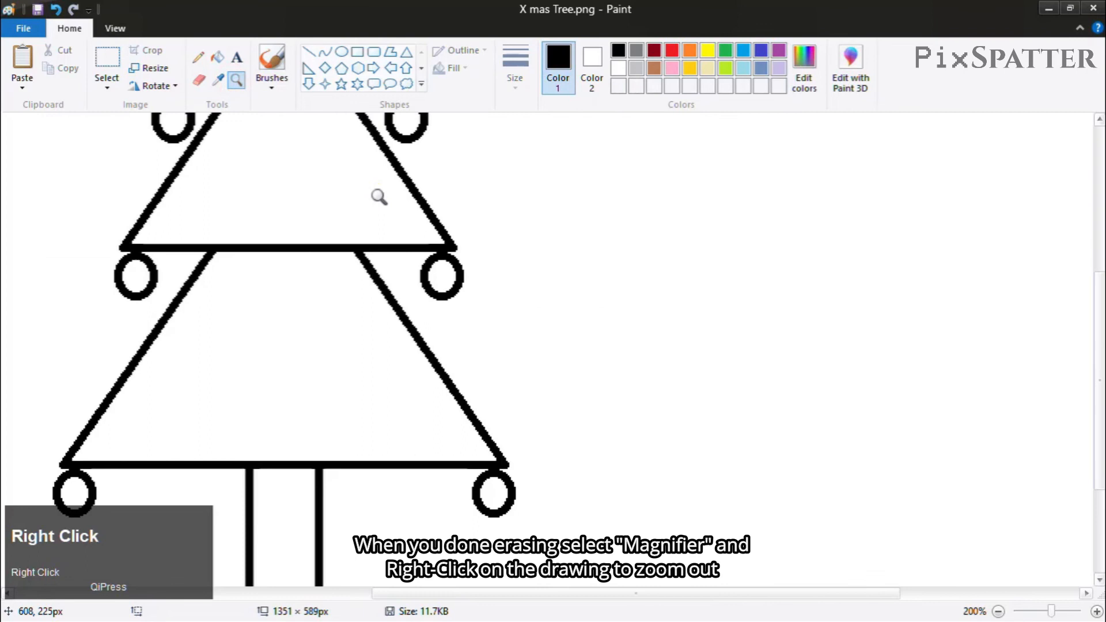
right_click(316, 172)
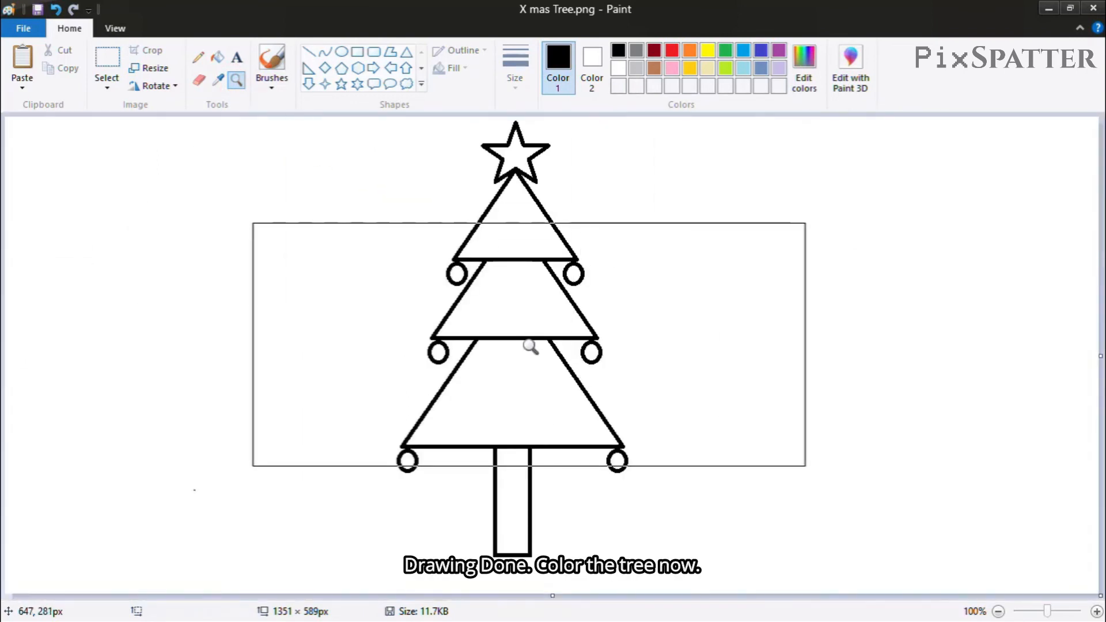
left_click(220, 56)
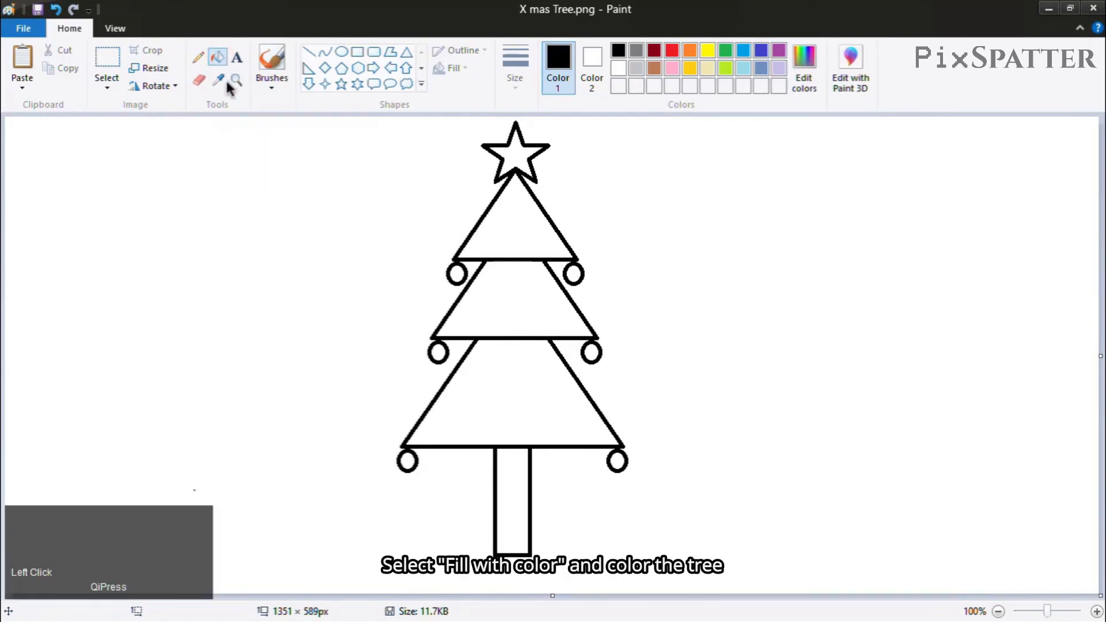
left_click(725, 50)
left_click(519, 224)
left_click(516, 303)
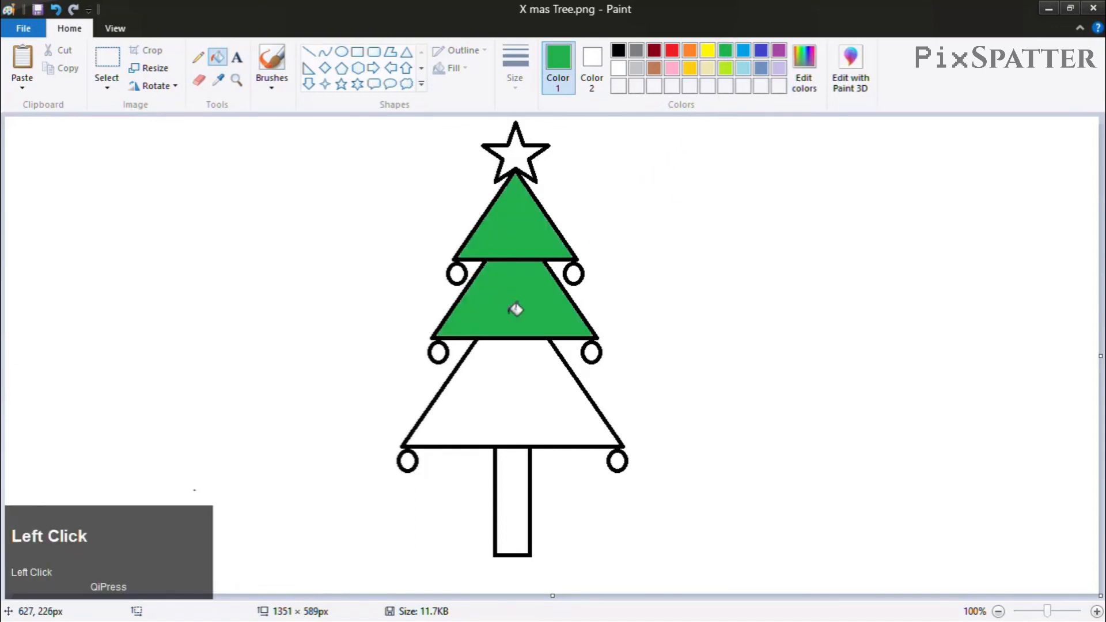
left_click(517, 382)
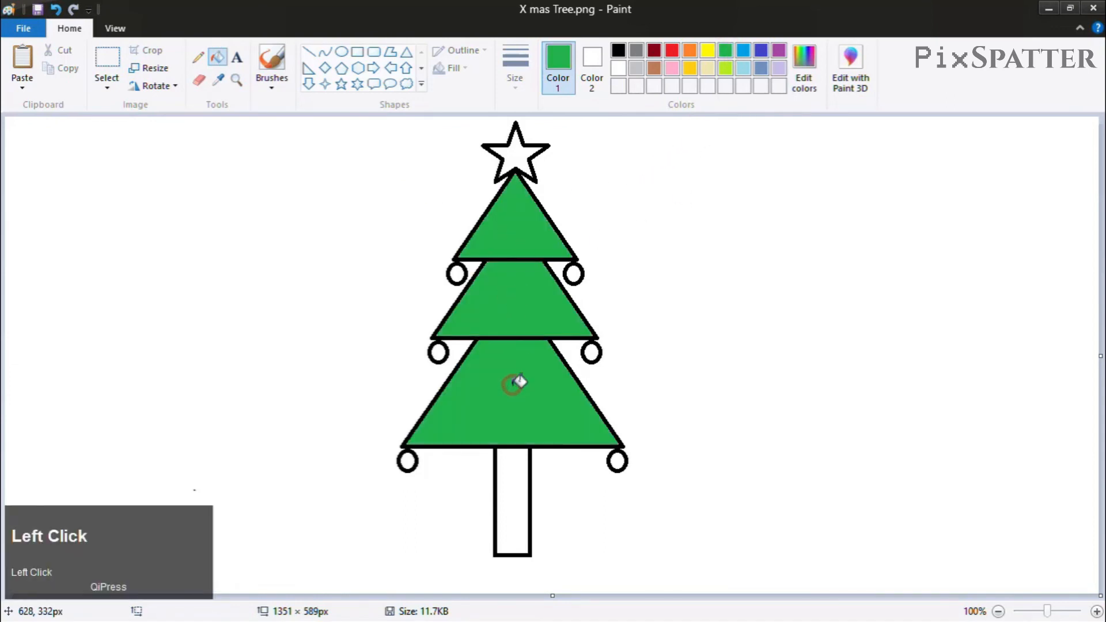
left_click(688, 68)
left_click(516, 154)
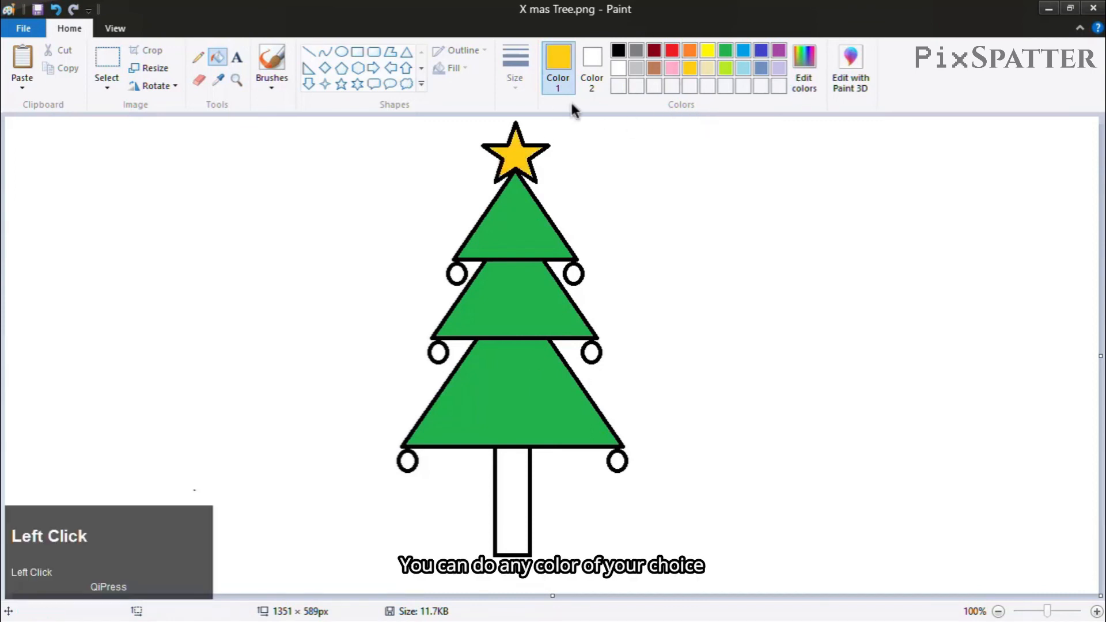
Fill the upper-left, middle-right and lower-left baubles with red, the other three with blue, and the trunk with brown
left_click(671, 50)
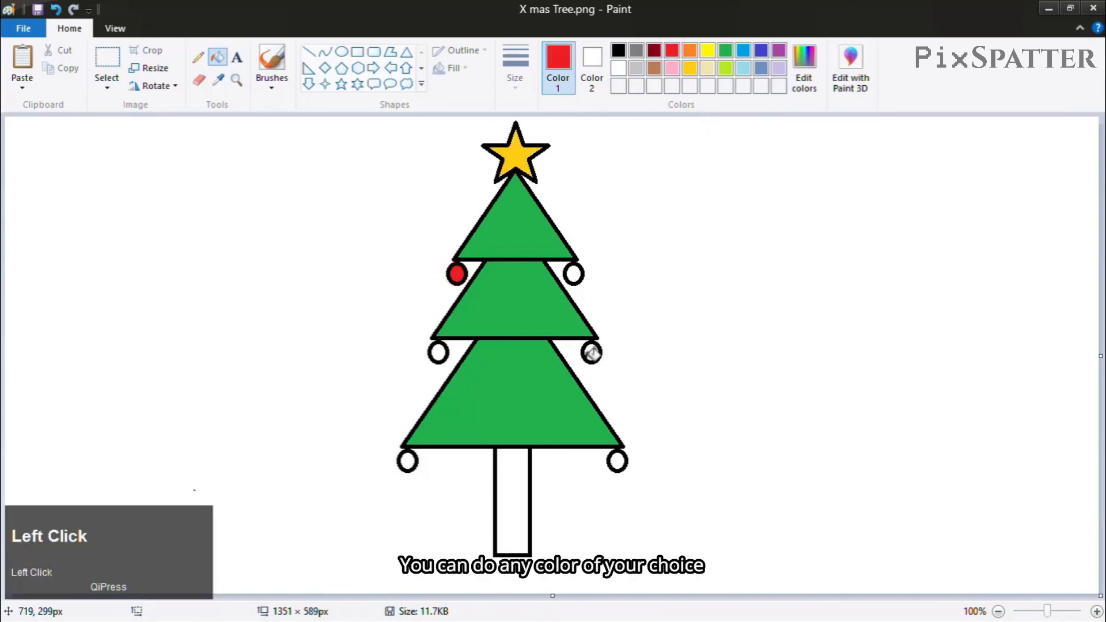
left_click(591, 352)
left_click(743, 51)
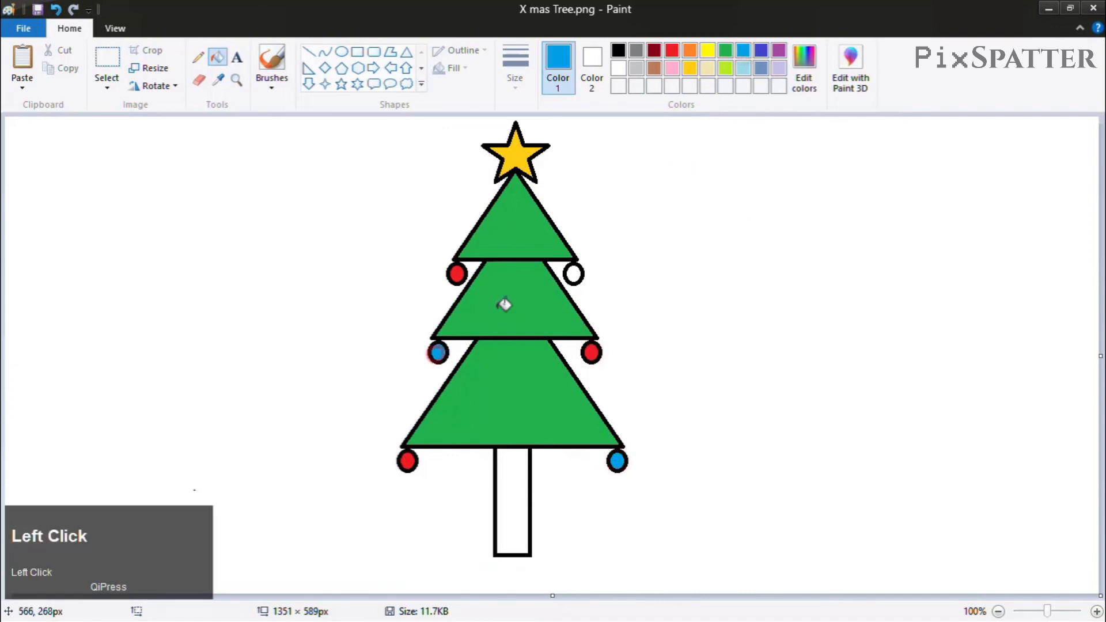
left_click(654, 68)
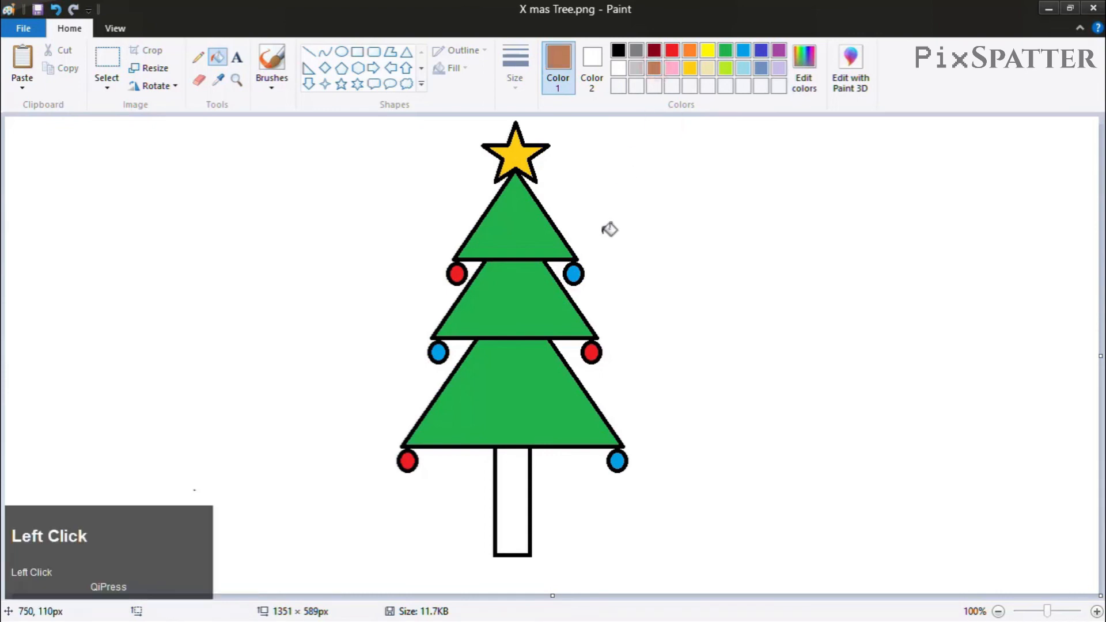
left_click(510, 479)
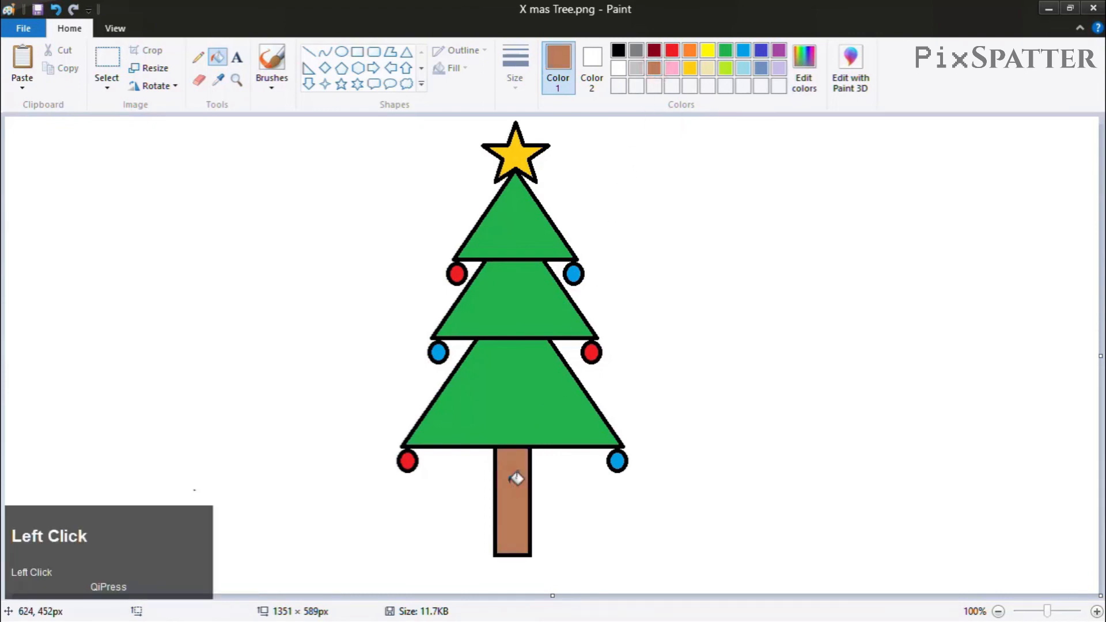